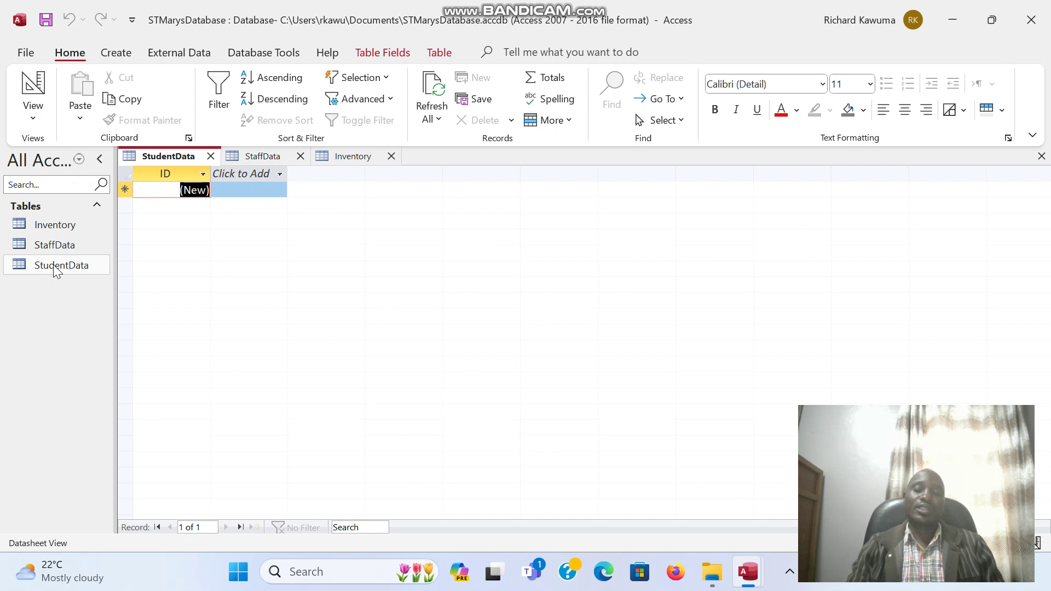
- Open the StudentData table in Design View and rename its ID field to StudentID
{"action": "right_click", "coordinate": [54, 269]}
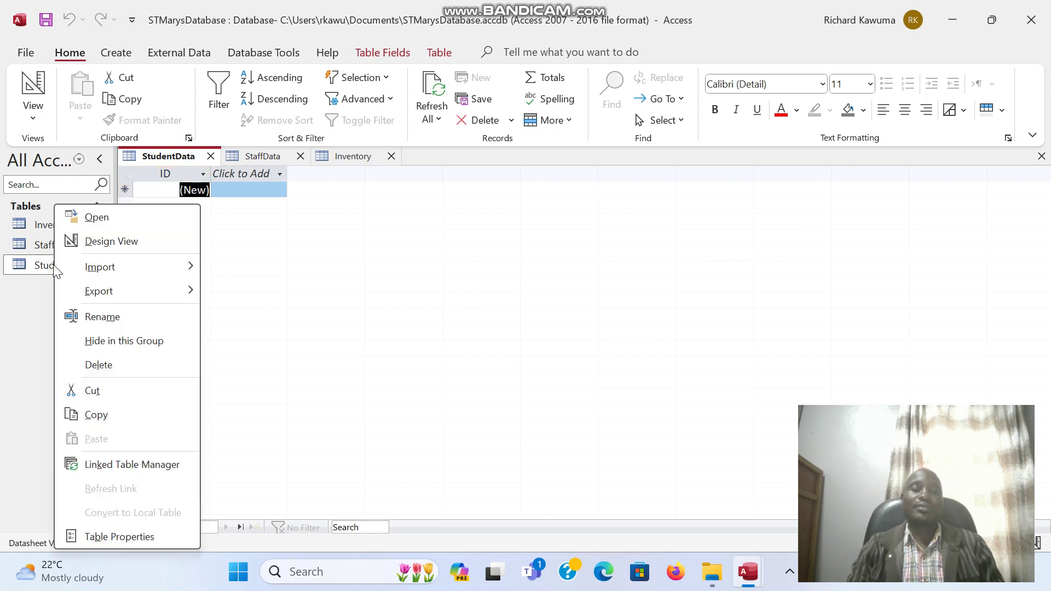
{"action": "left_click", "coordinate": [106, 245]}
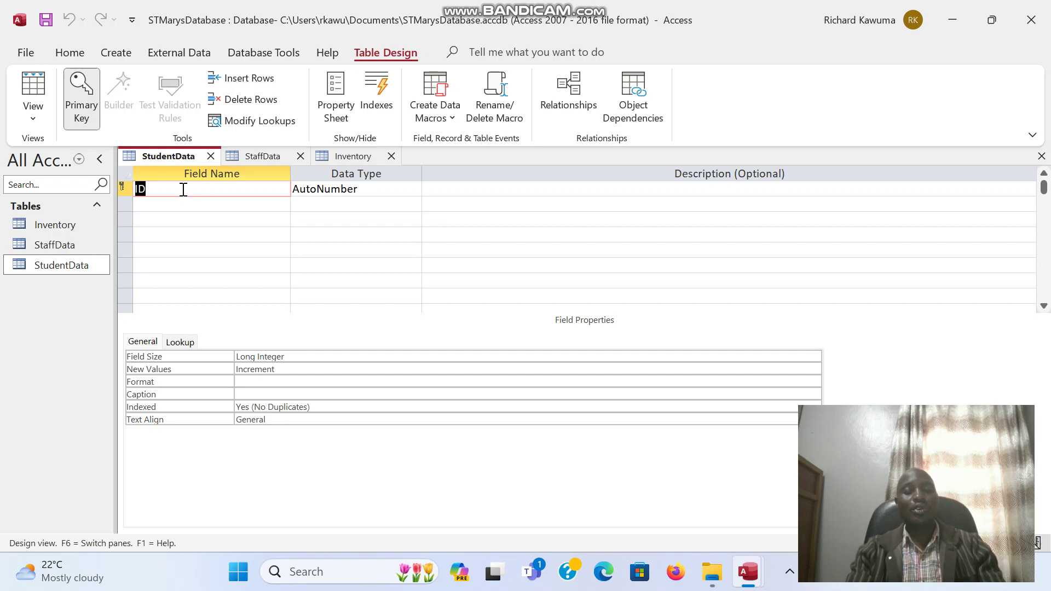
{"action": "type", "text": "S"}
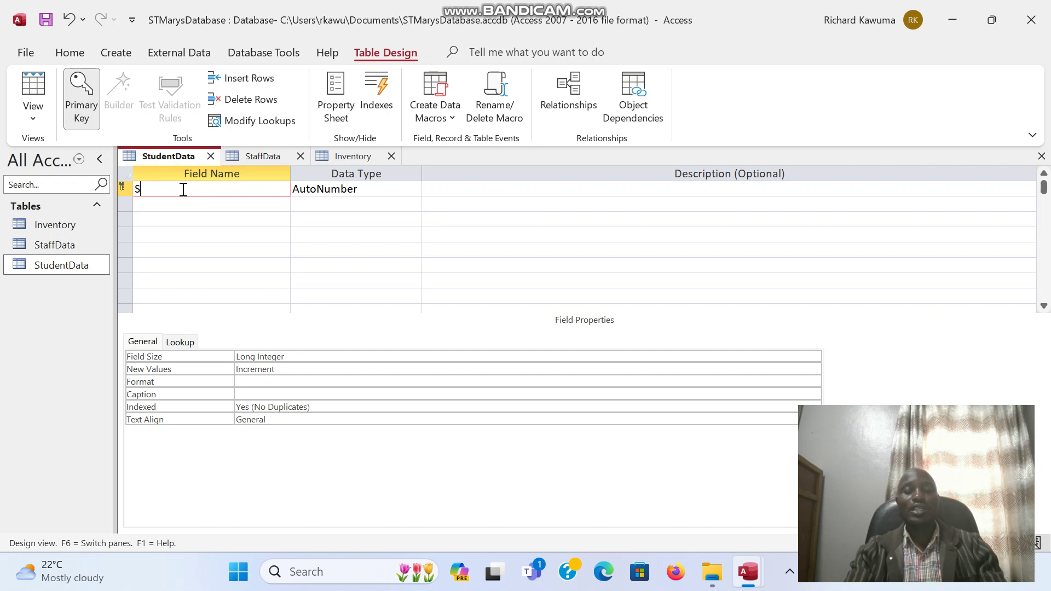
{"action": "type", "text": "tudent"}
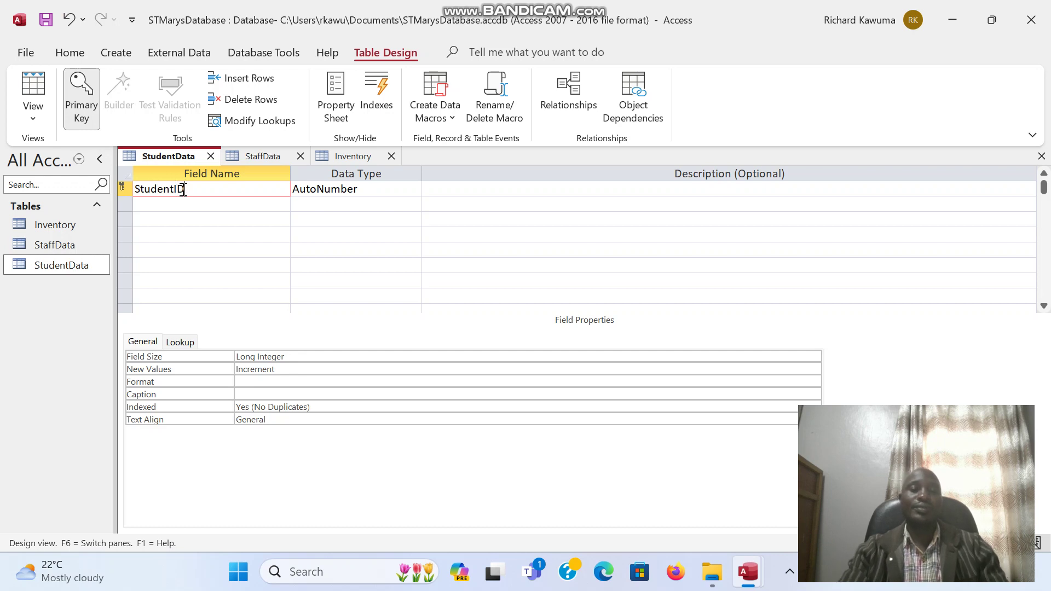
{"action": "type", "text": "ID"}
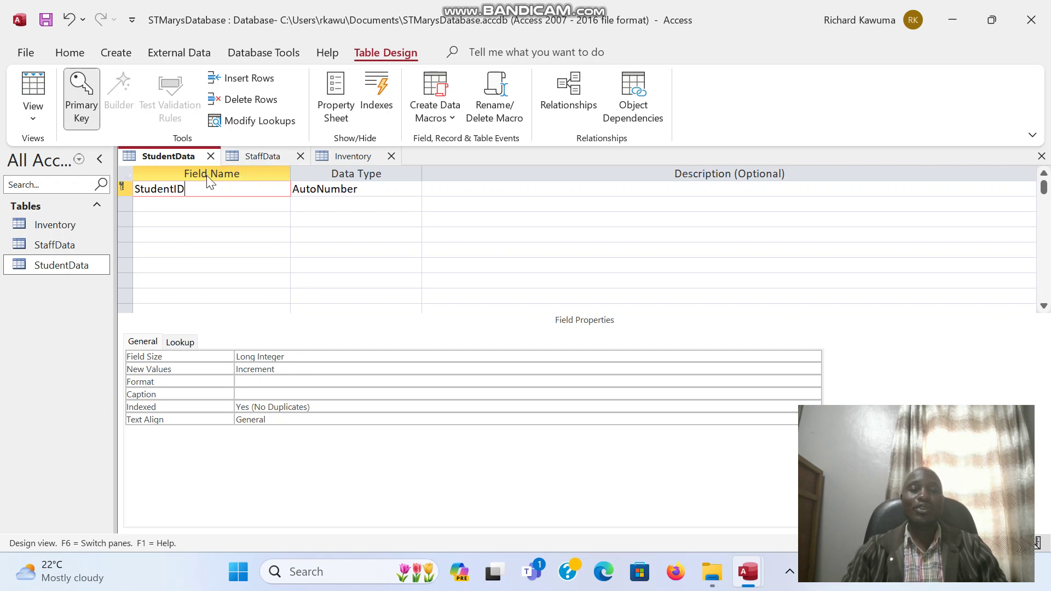
- Keep AutoNumber as the StudentID data type and enter the description "Leave to generate automatic student ID"
{"action": "left_click", "coordinate": [366, 191]}
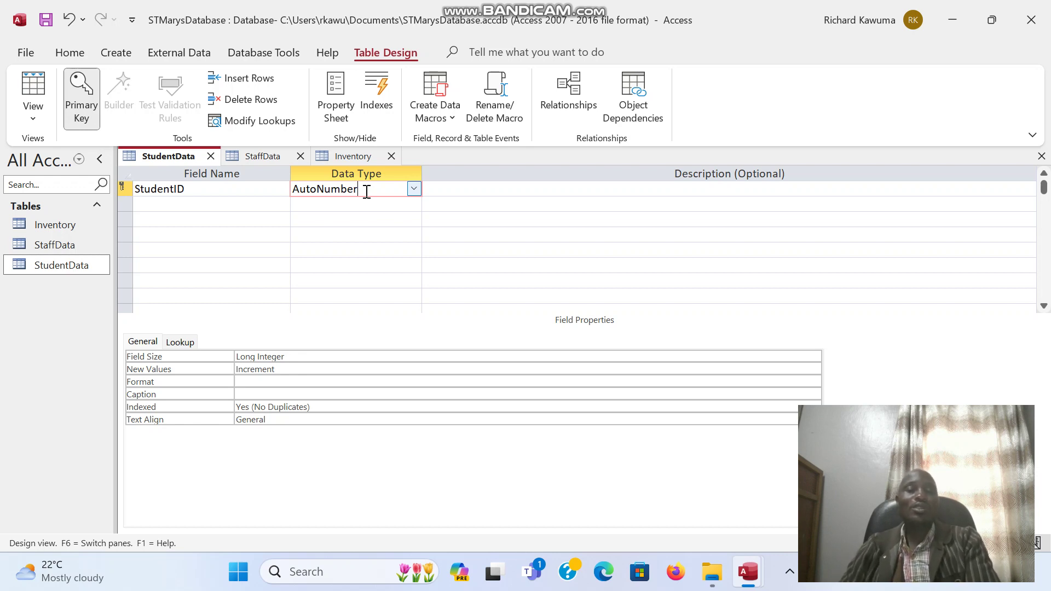
{"action": "left_click", "coordinate": [415, 189]}
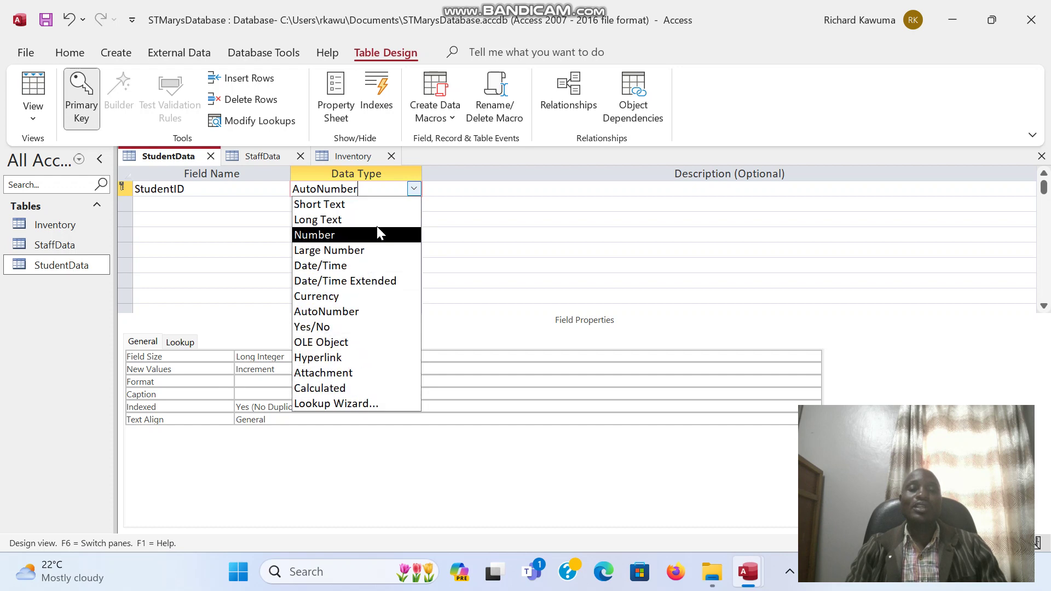
{"action": "left_click", "coordinate": [415, 189]}
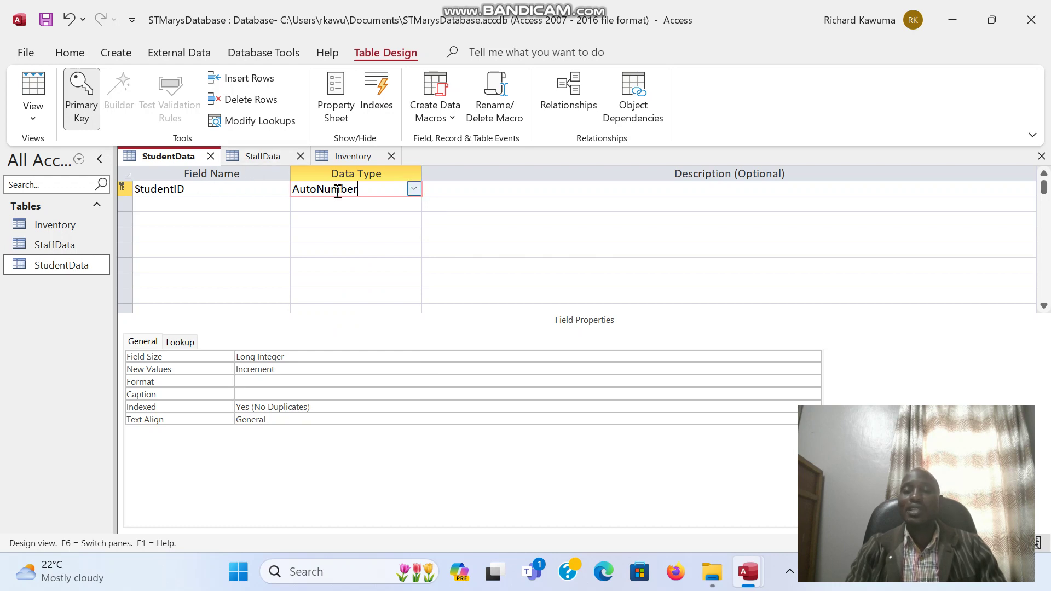
{"action": "left_click", "coordinate": [464, 192]}
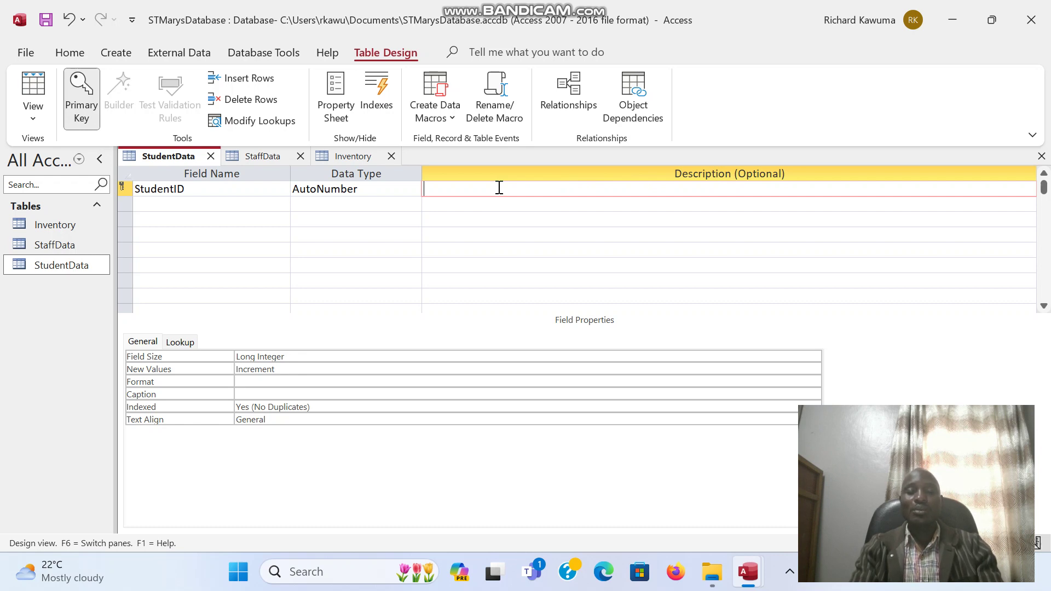
{"action": "type", "text": "Leave to generate"}
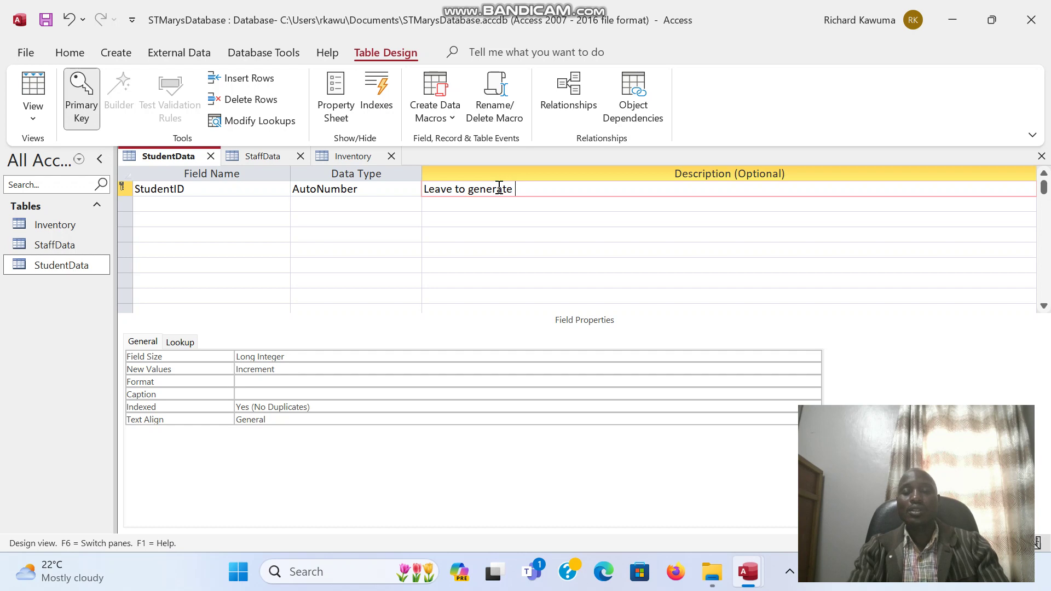
{"action": "type", "text": " automatic"}
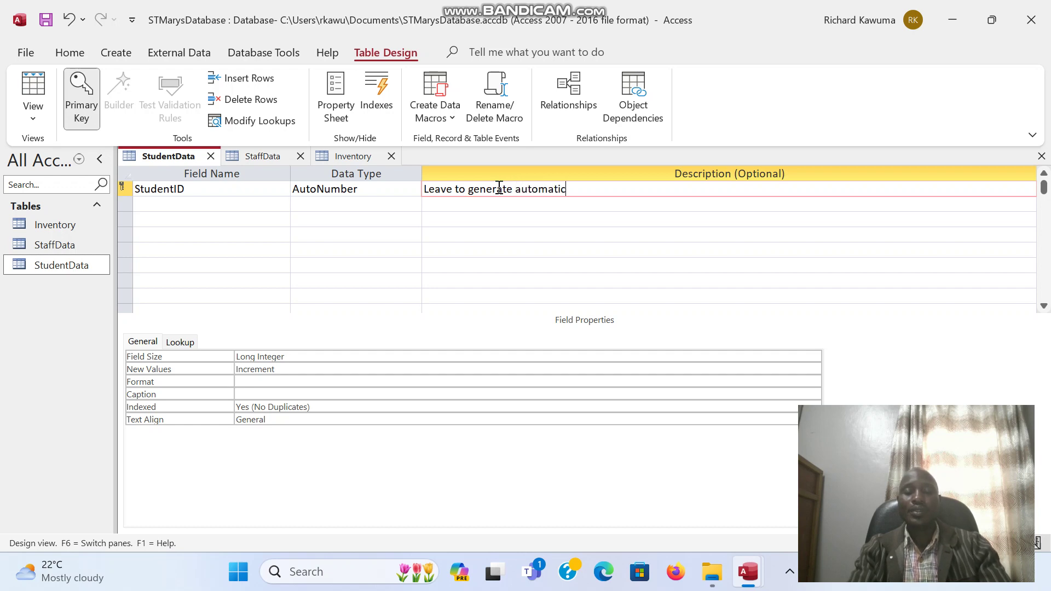
{"action": "type", "text": " student I"}
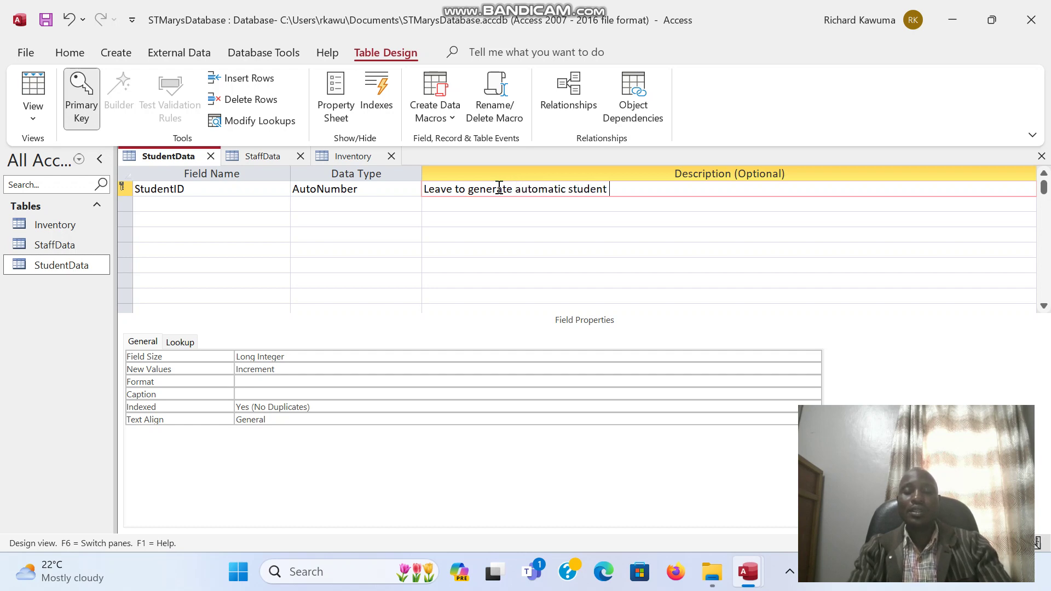
{"action": "type", "text": "D"}
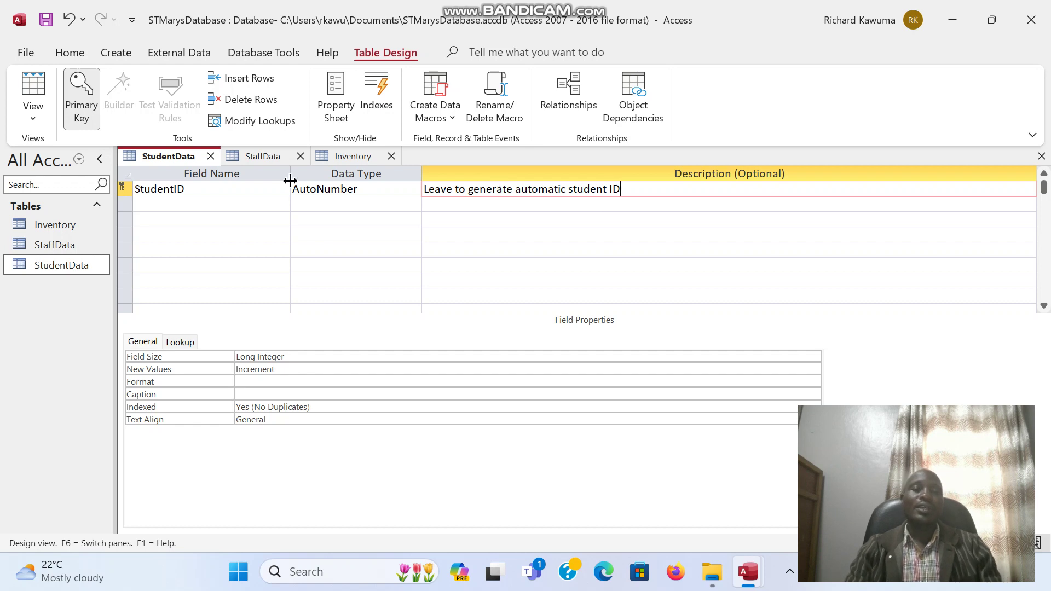
- Add a field named LName below StudentID with the Short Text data type
{"action": "left_click", "coordinate": [256, 200]}
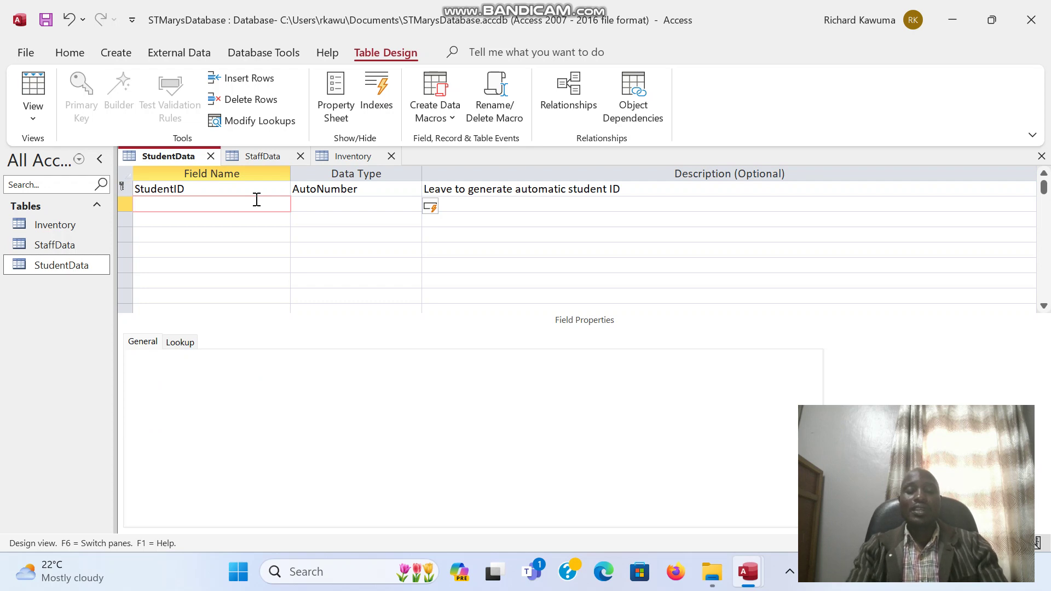
{"action": "type", "text": "LN"}
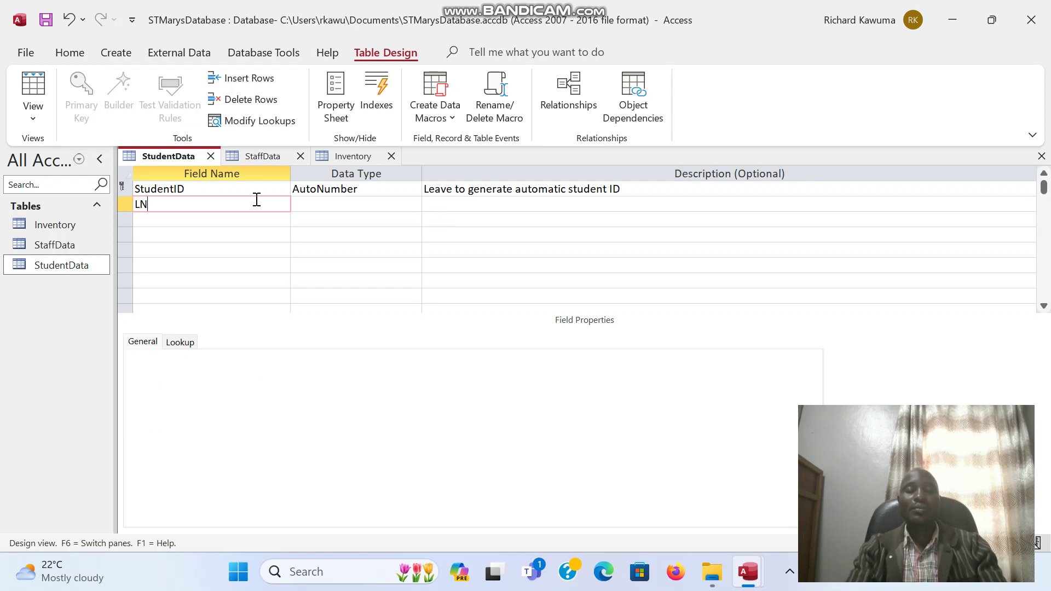
{"action": "type", "text": "ame"}
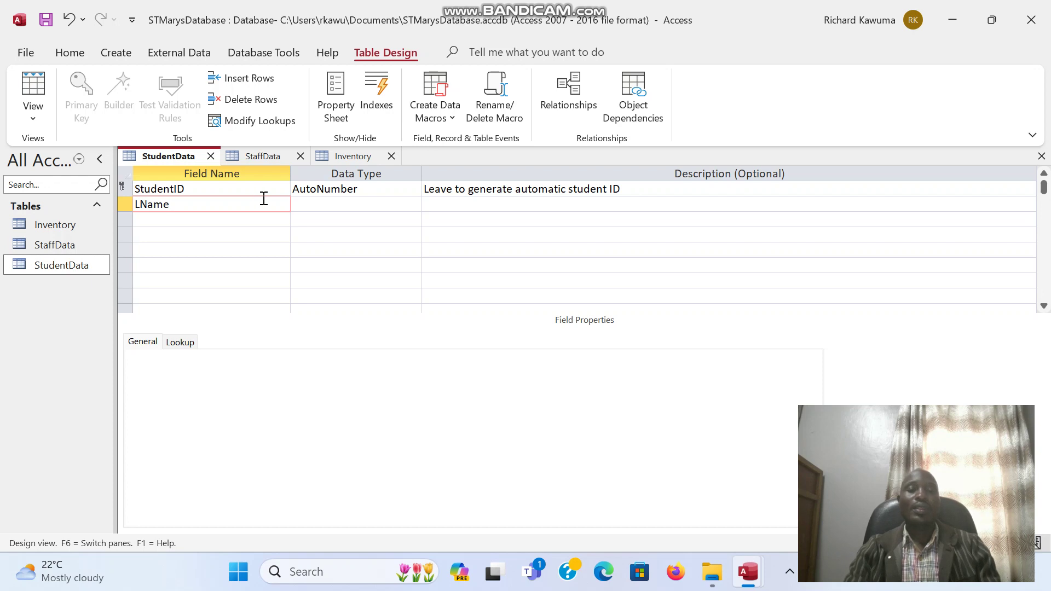
{"action": "left_click", "coordinate": [315, 204]}
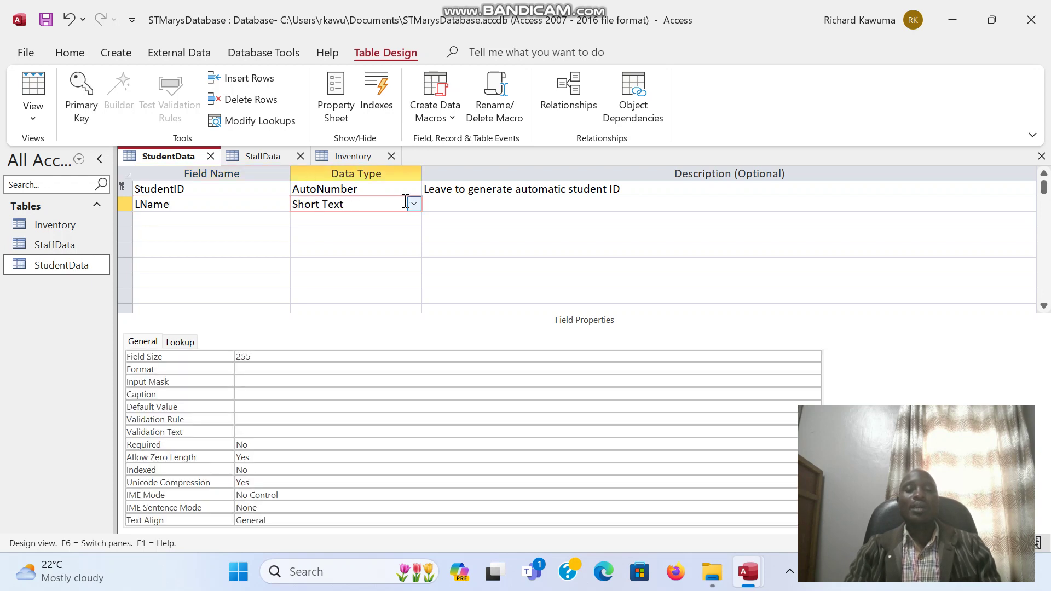
{"action": "left_click", "coordinate": [413, 205]}
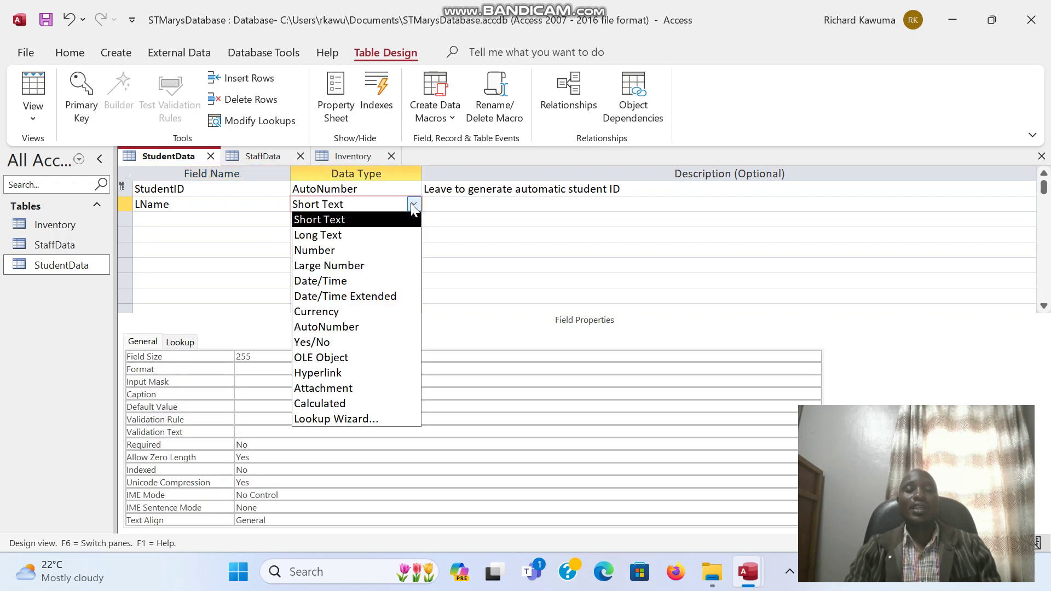
{"action": "left_click", "coordinate": [351, 219]}
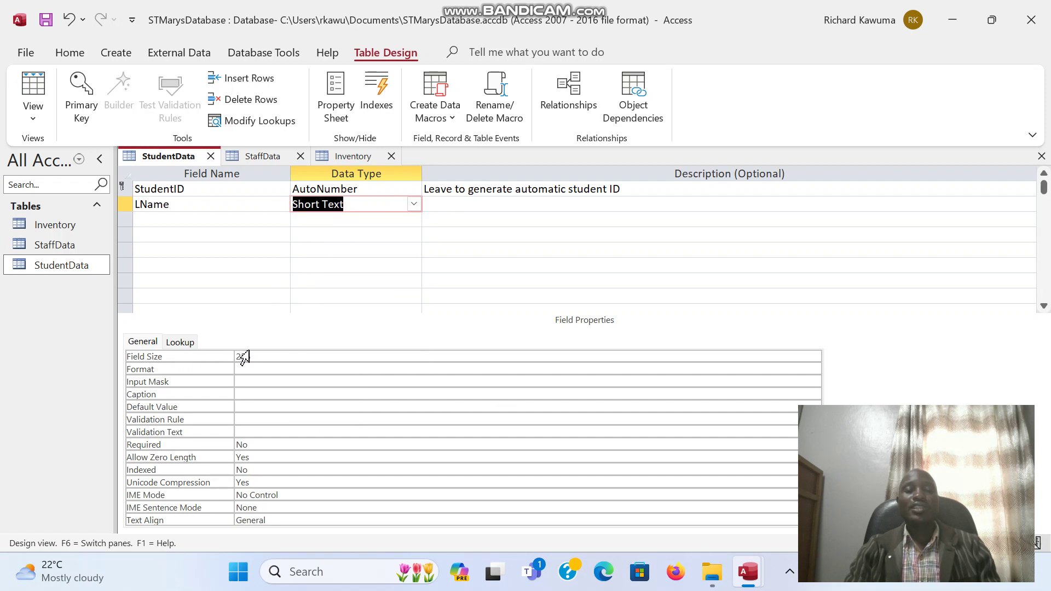
- Set the field size of LName to 12
{"action": "left_click", "coordinate": [256, 355]}
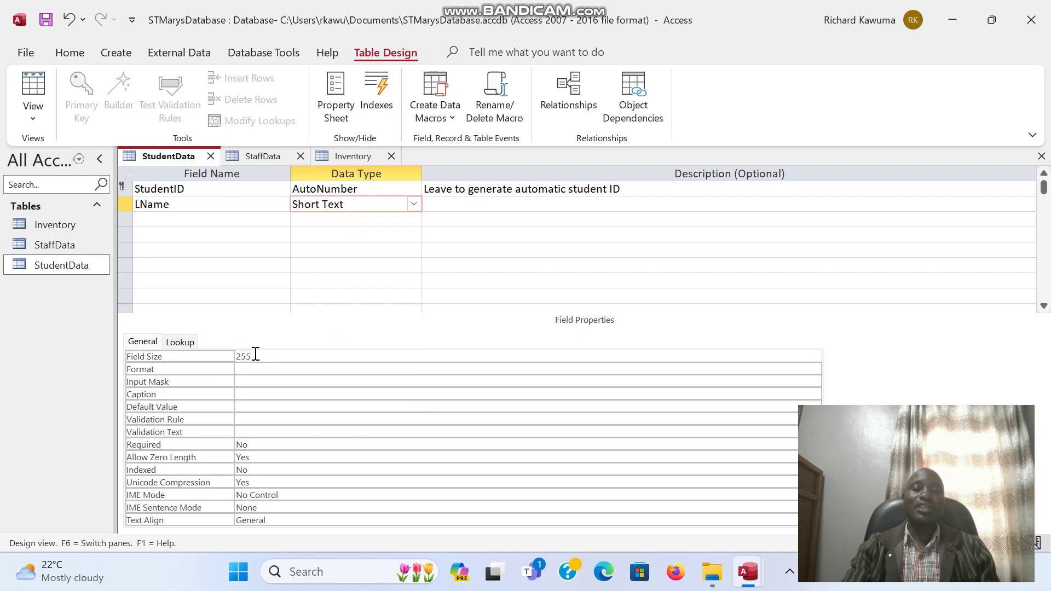
{"action": "key", "text": "BackSpace"}
{"action": "key", "text": "BackSpace"}
{"action": "key", "text": "BackSpace"}
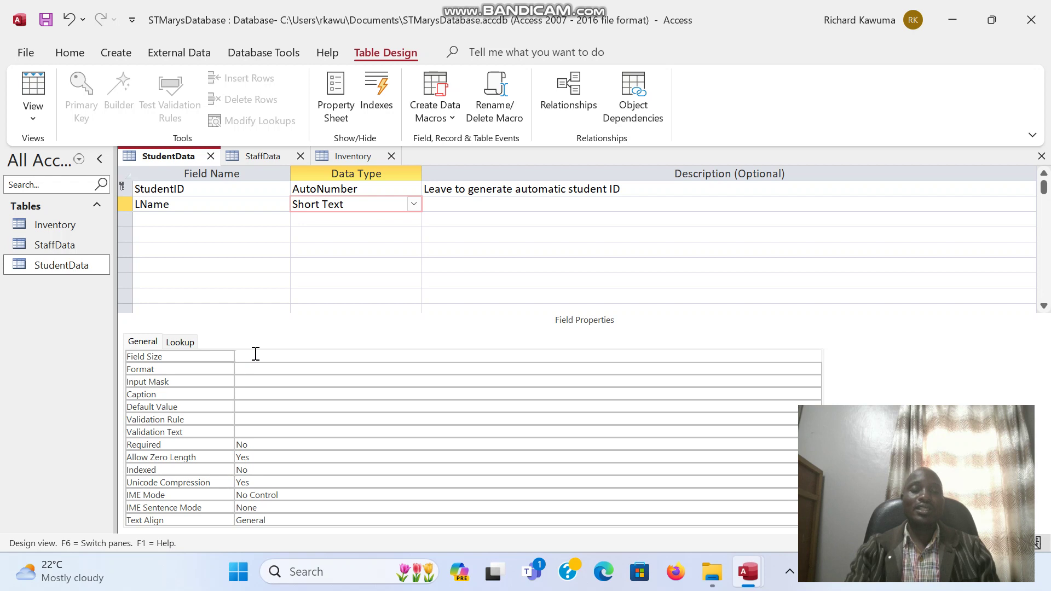
{"action": "type", "text": "12"}
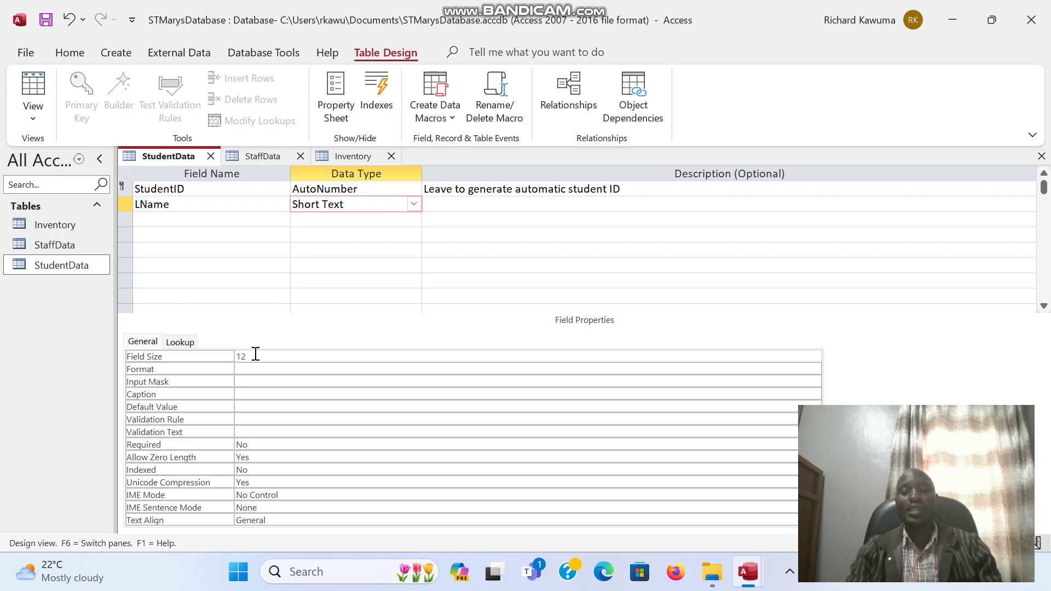
{"action": "key", "text": "Return"}
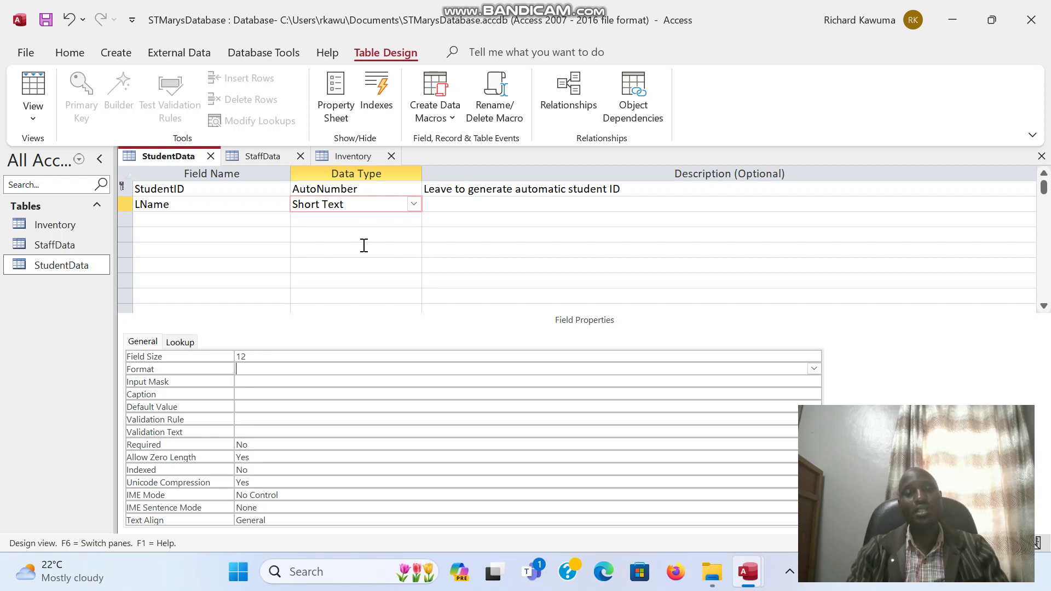
- Enter "Enter Last name but should not exceed 12 characters" as the description of the LName field
{"action": "left_click", "coordinate": [447, 206]}
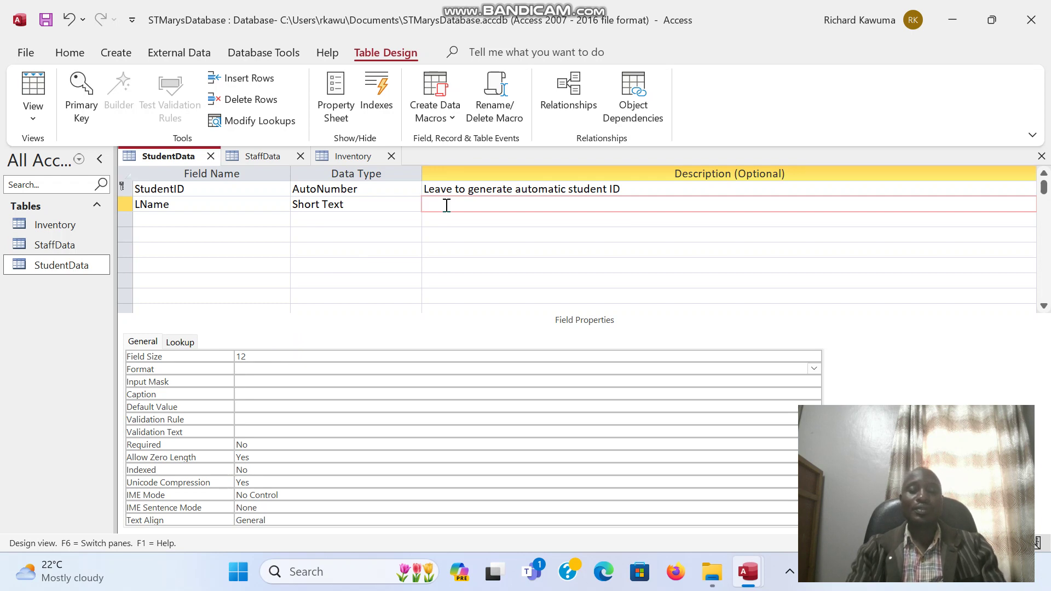
{"action": "type", "text": "Enter"}
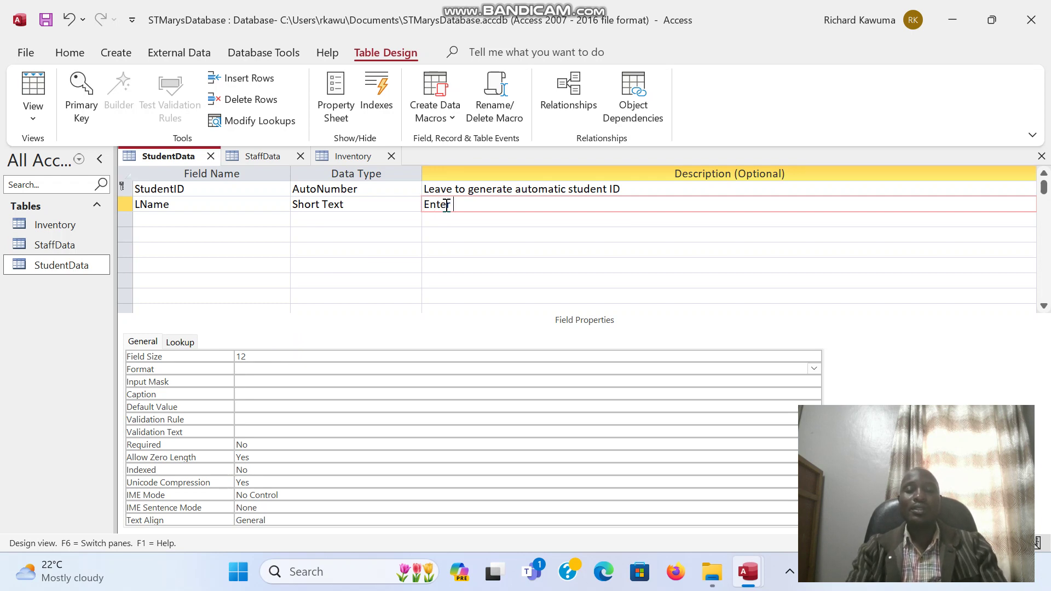
{"action": "type", "text": " Last"}
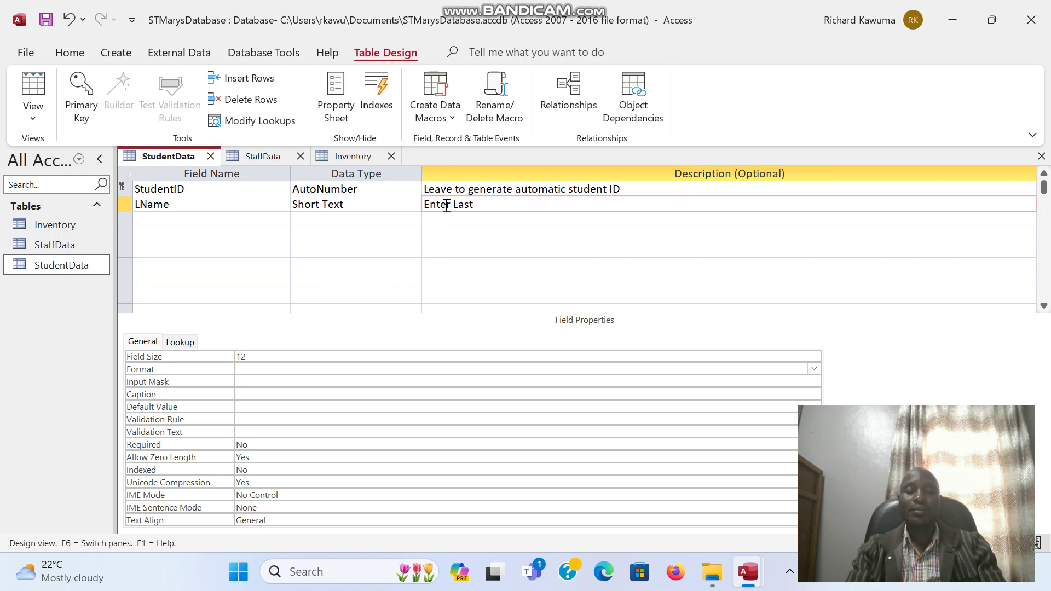
{"action": "type", "text": " name but sh"}
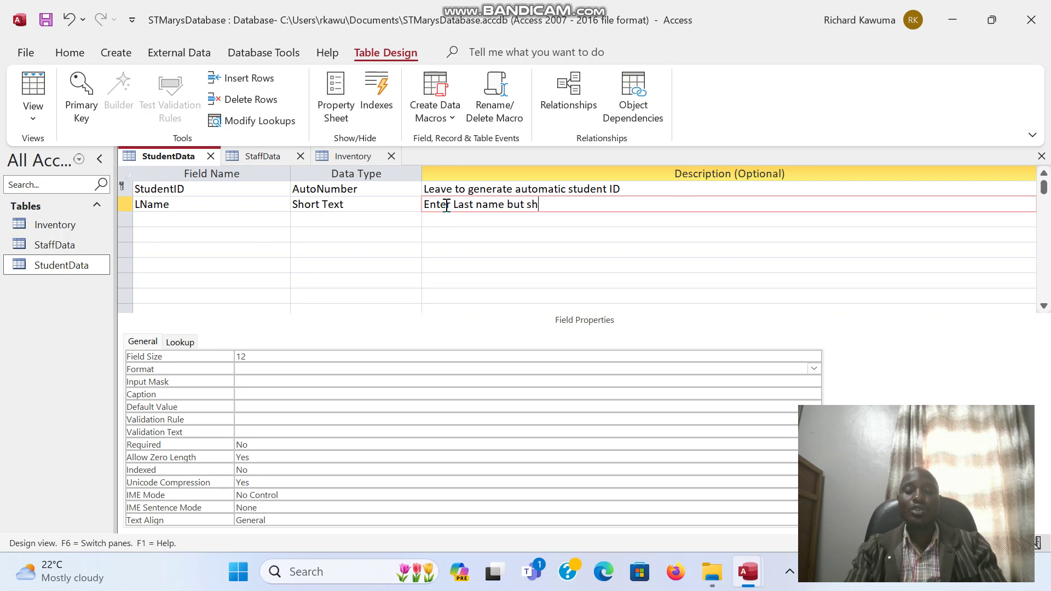
{"action": "type", "text": "ould not e"}
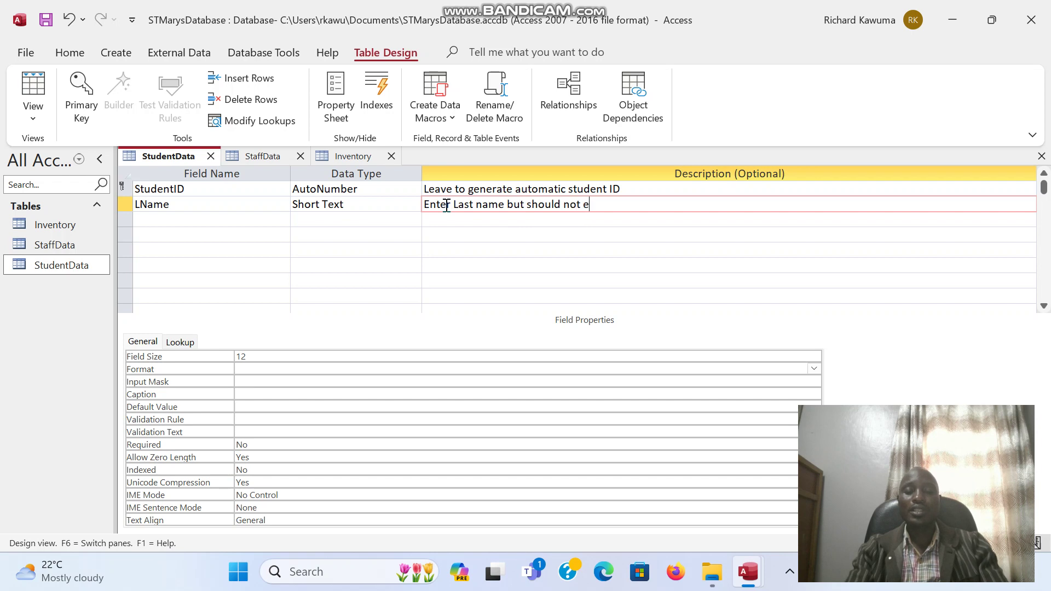
{"action": "type", "text": "xceed 12 "}
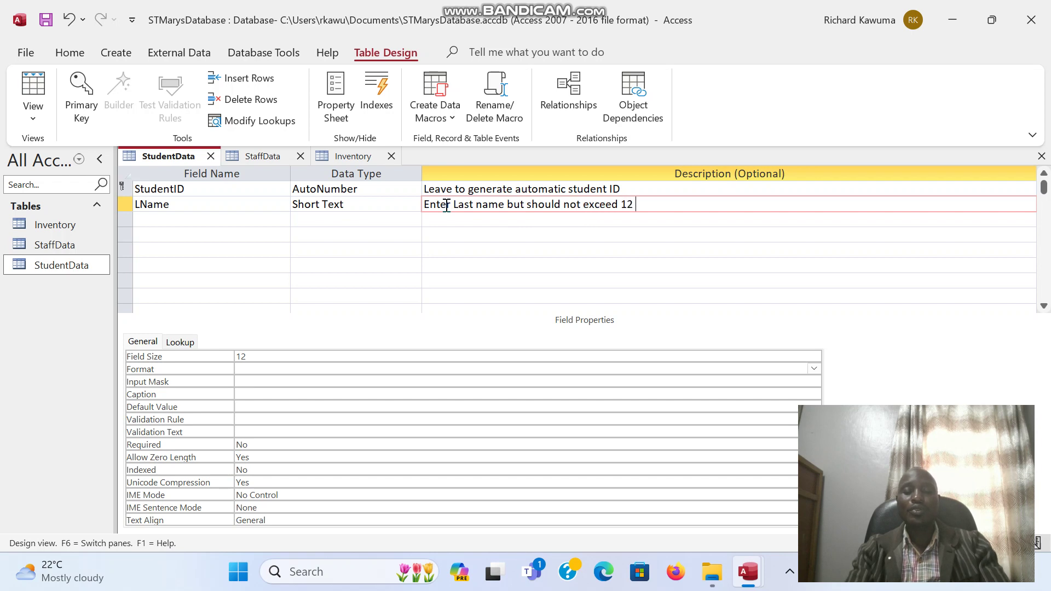
{"action": "type", "text": "characte"}
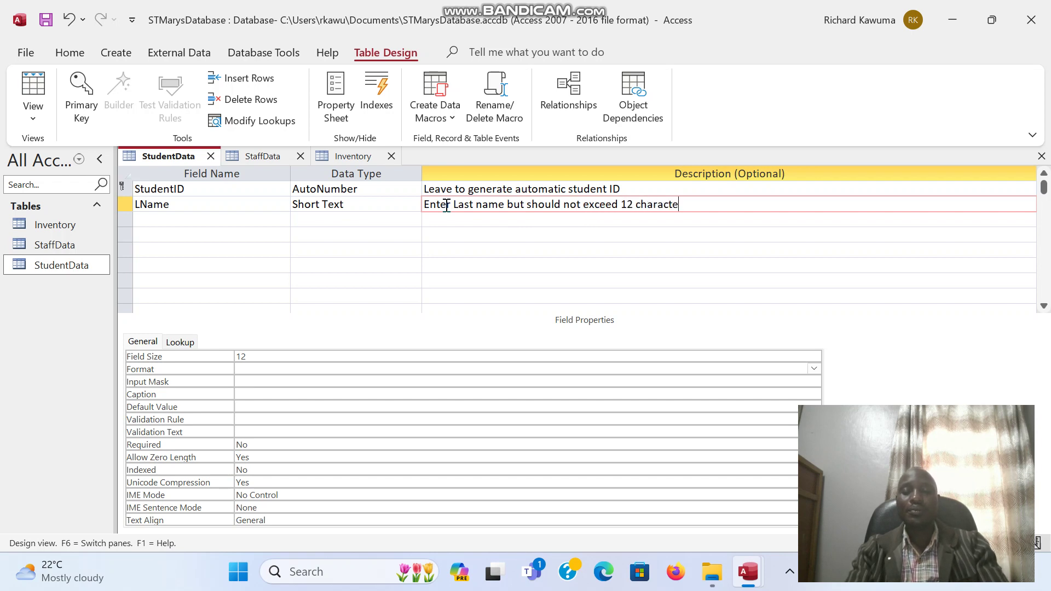
{"action": "type", "text": "rs"}
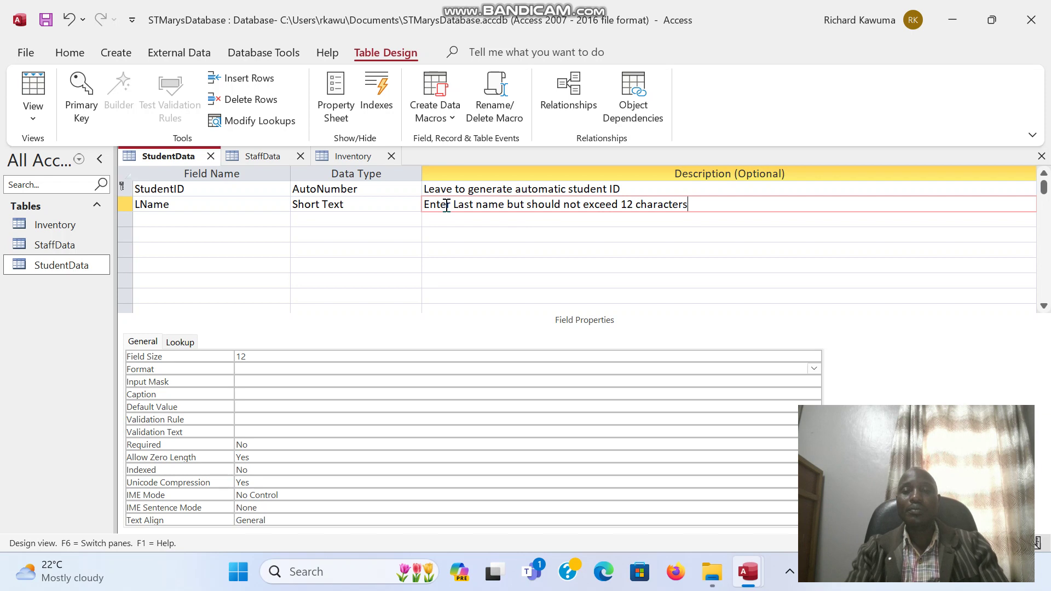
- Add a field named FName below LName with the Short Text data type and a field size of 10
{"action": "left_click", "coordinate": [273, 215]}
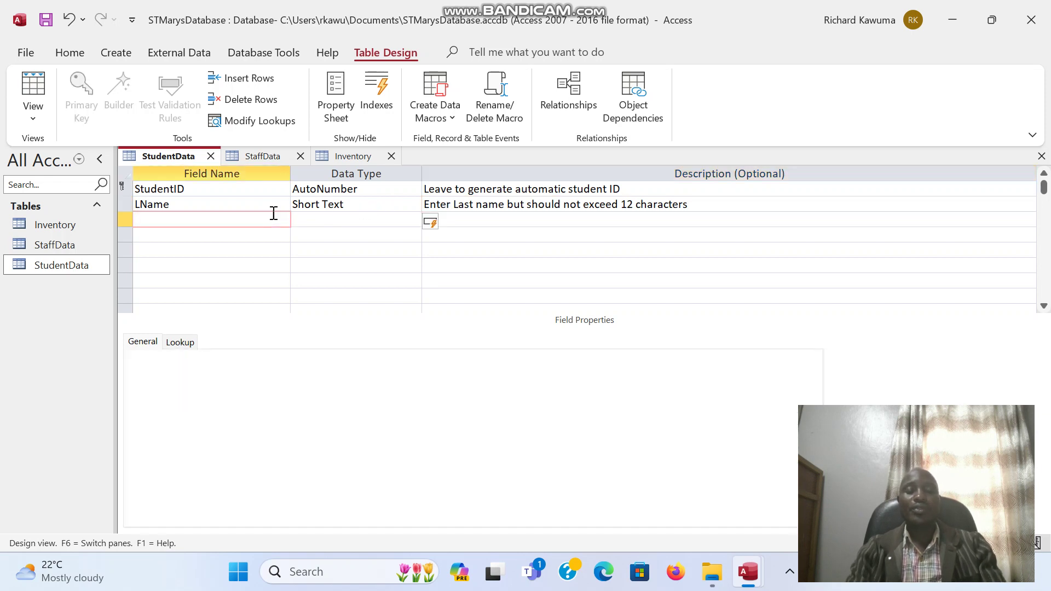
{"action": "type", "text": "FName"}
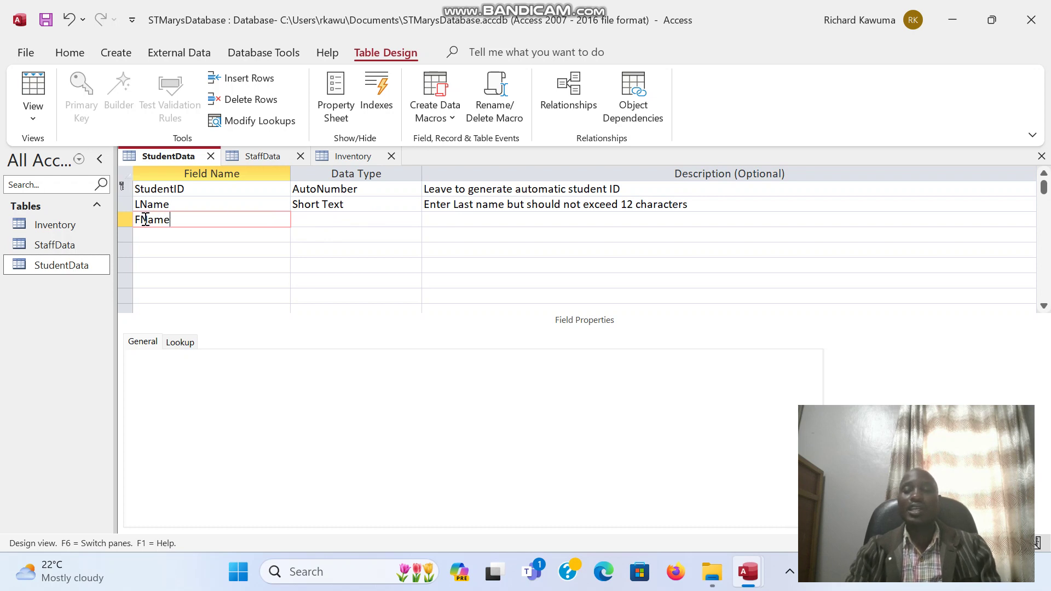
{"action": "left_click", "coordinate": [327, 218]}
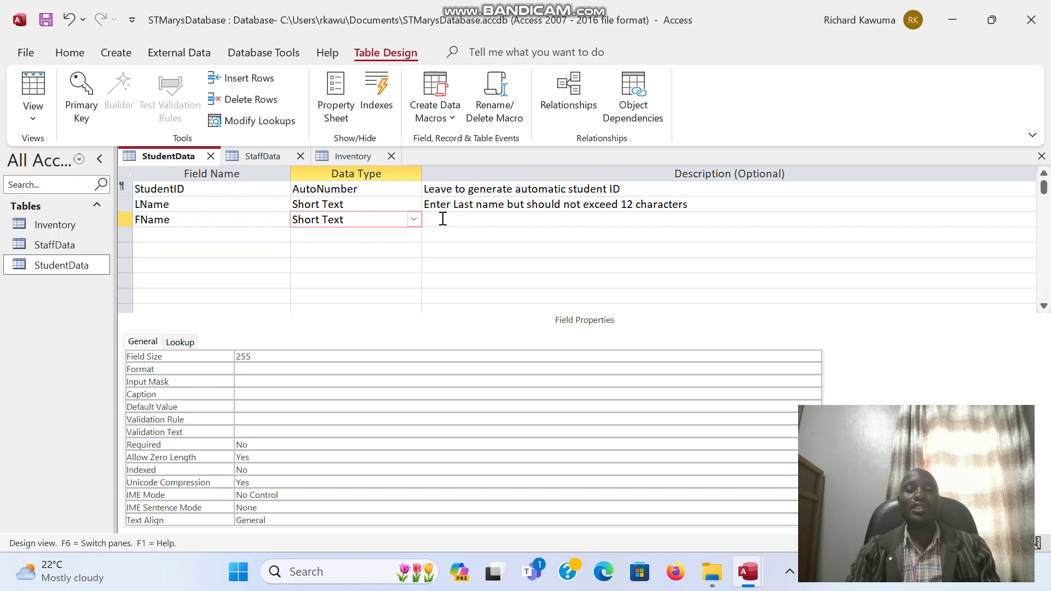
{"action": "left_click", "coordinate": [279, 352]}
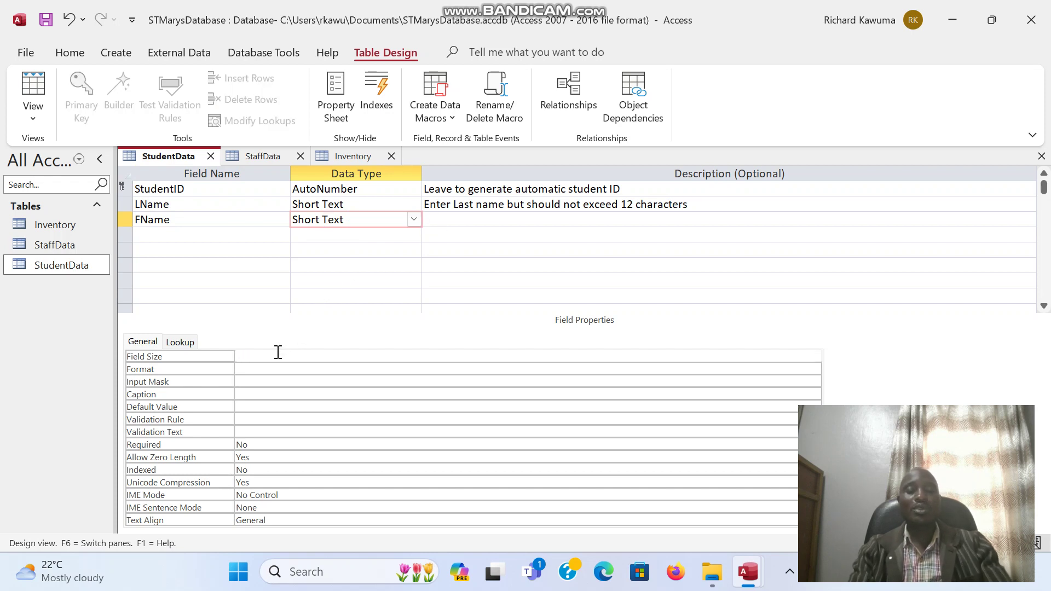
{"action": "type", "text": "10"}
{"action": "key", "text": "Return"}
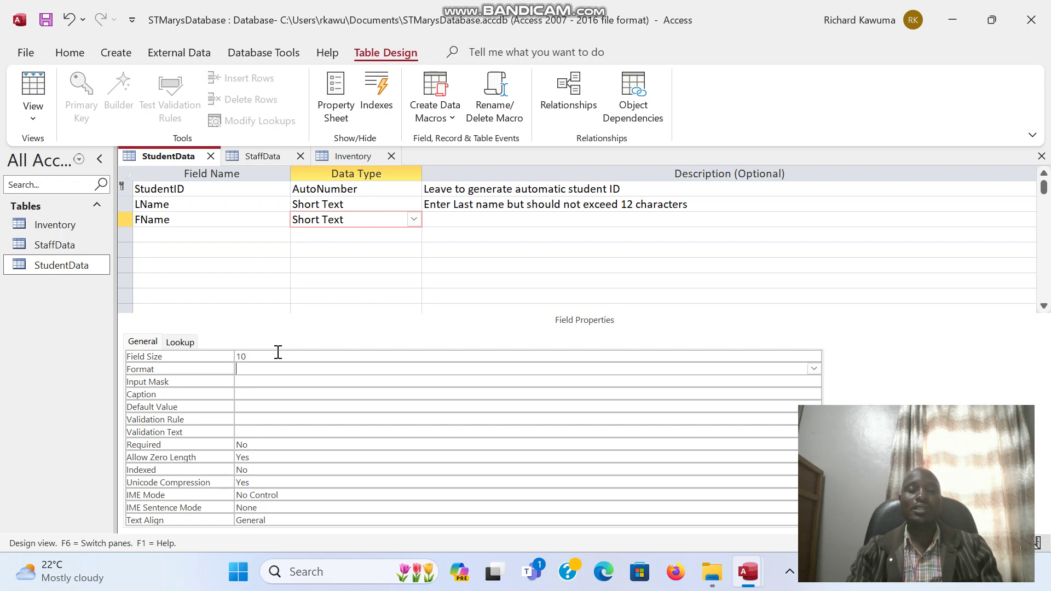
- Enter "Enter First name but not more than 10 characters" as the description of the FName field
{"action": "left_click", "coordinate": [459, 219]}
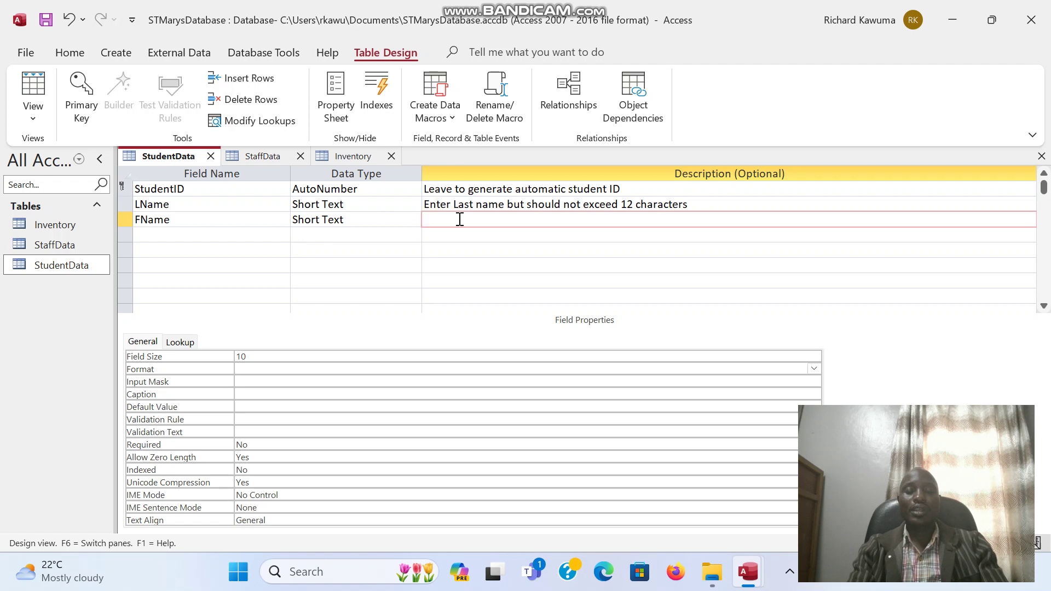
{"action": "type", "text": "Enter "}
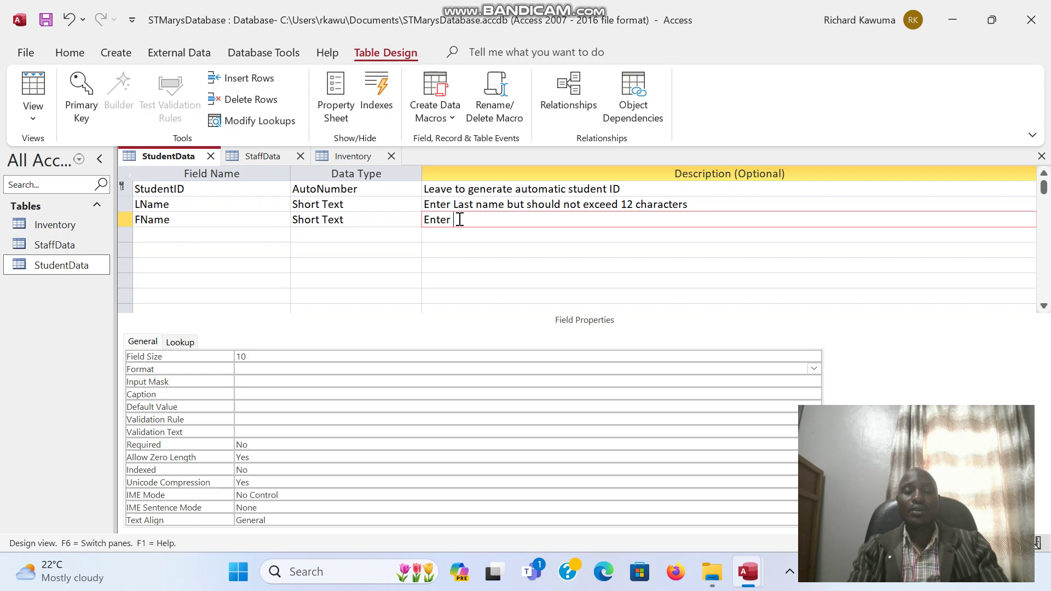
{"action": "type", "text": "First name"}
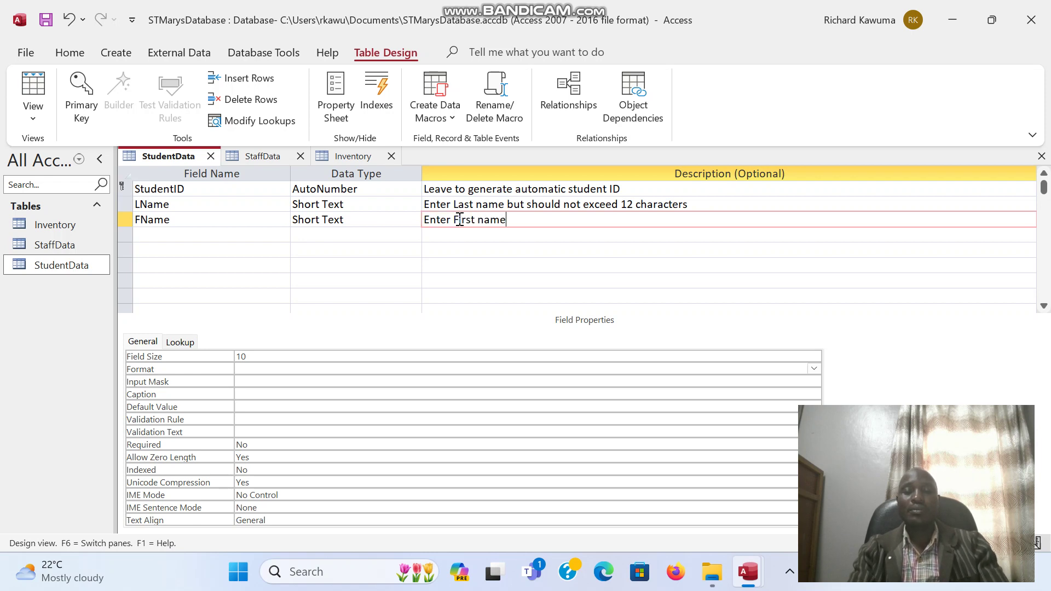
{"action": "type", "text": " but no"}
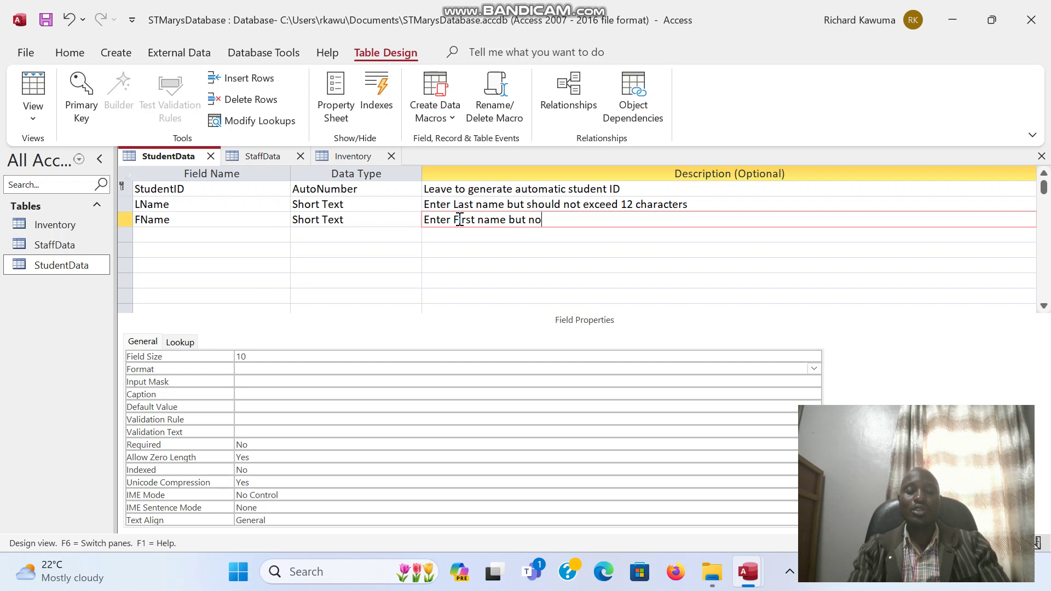
{"action": "type", "text": "t more "}
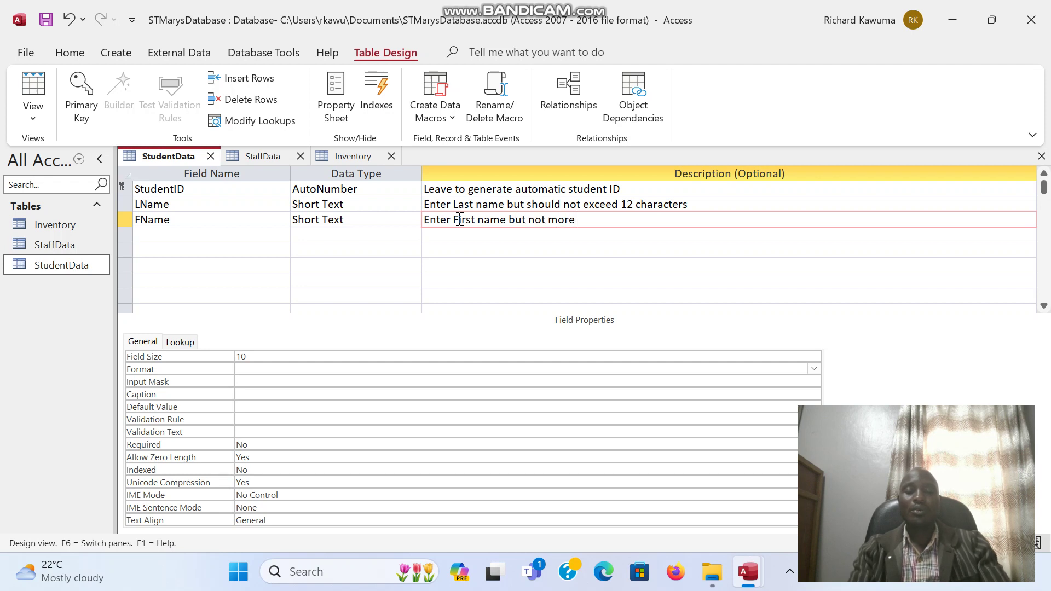
{"action": "type", "text": "than 10 "}
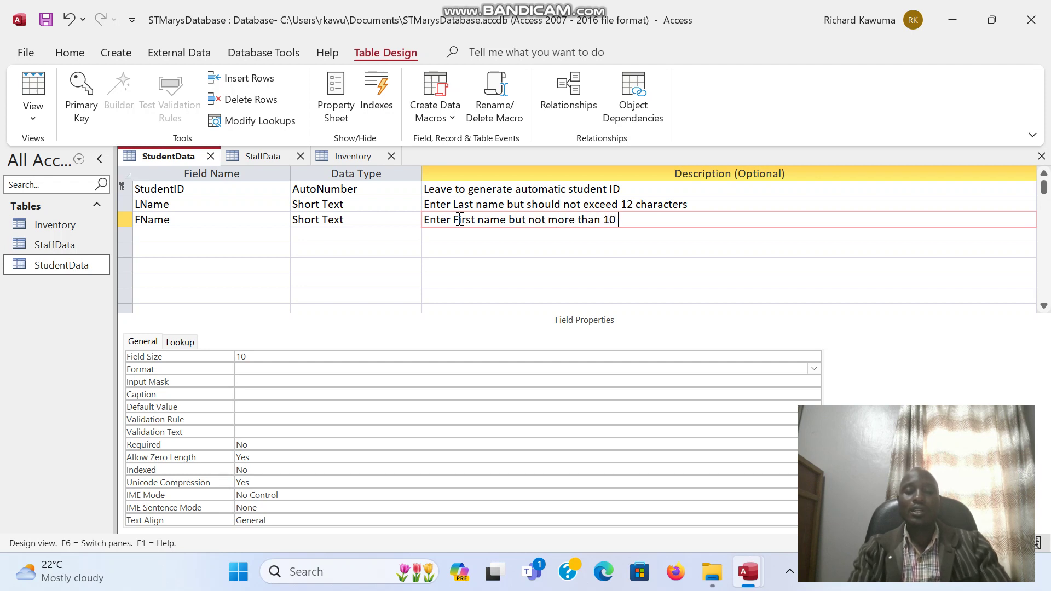
{"action": "type", "text": "charact"}
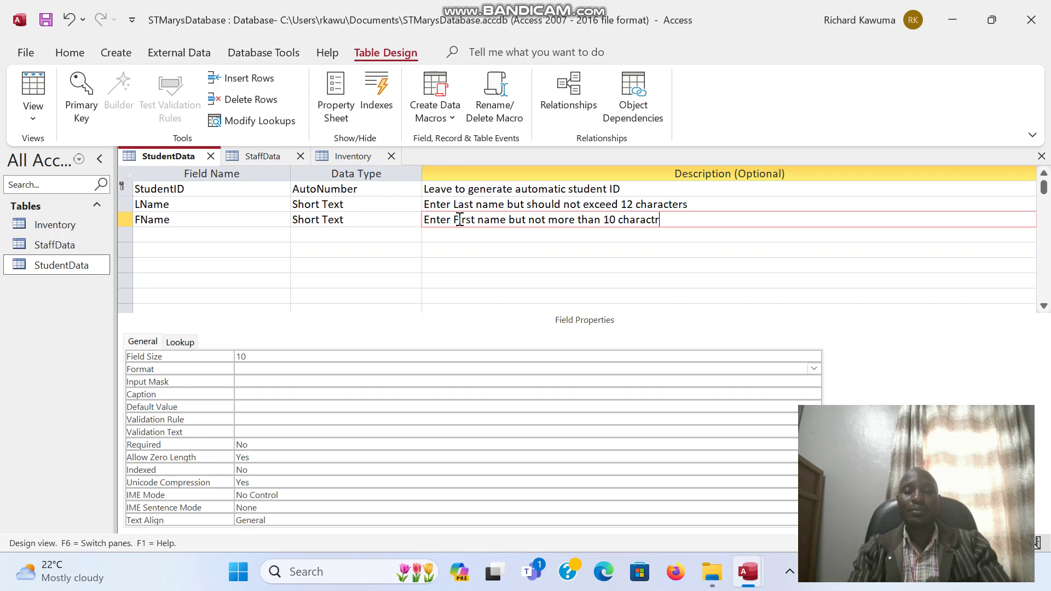
{"action": "type", "text": "ers"}
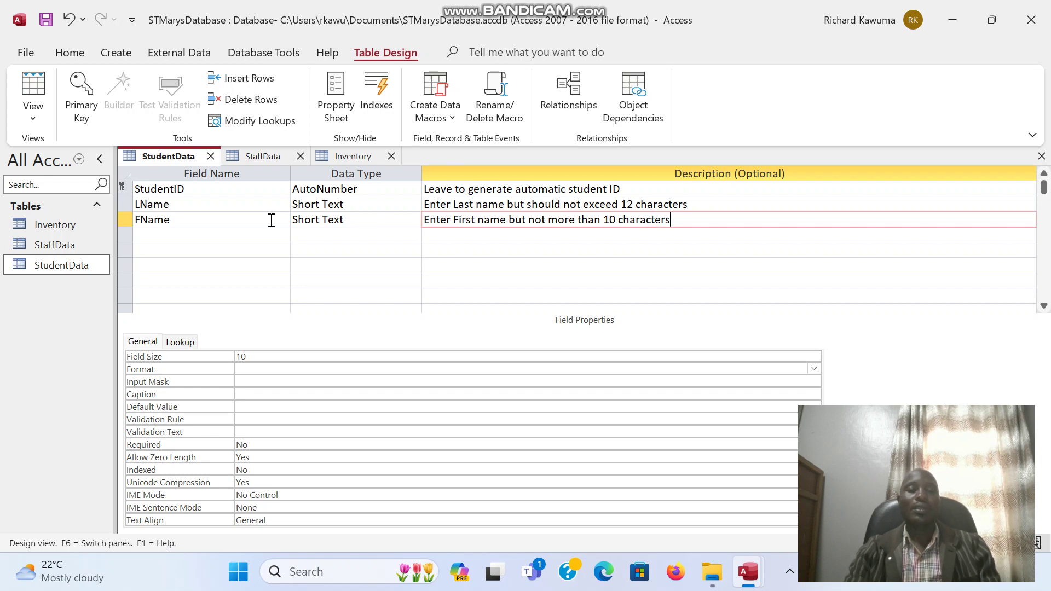
- Add a field named DOB below FName with the Date/Time data type
{"action": "left_click", "coordinate": [255, 232]}
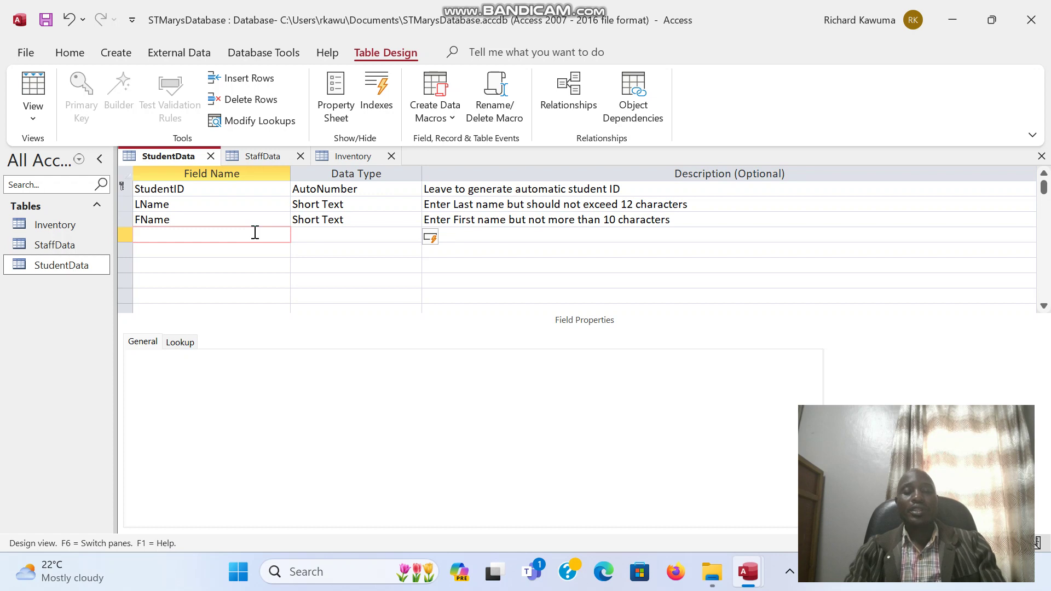
{"action": "type", "text": "DO"}
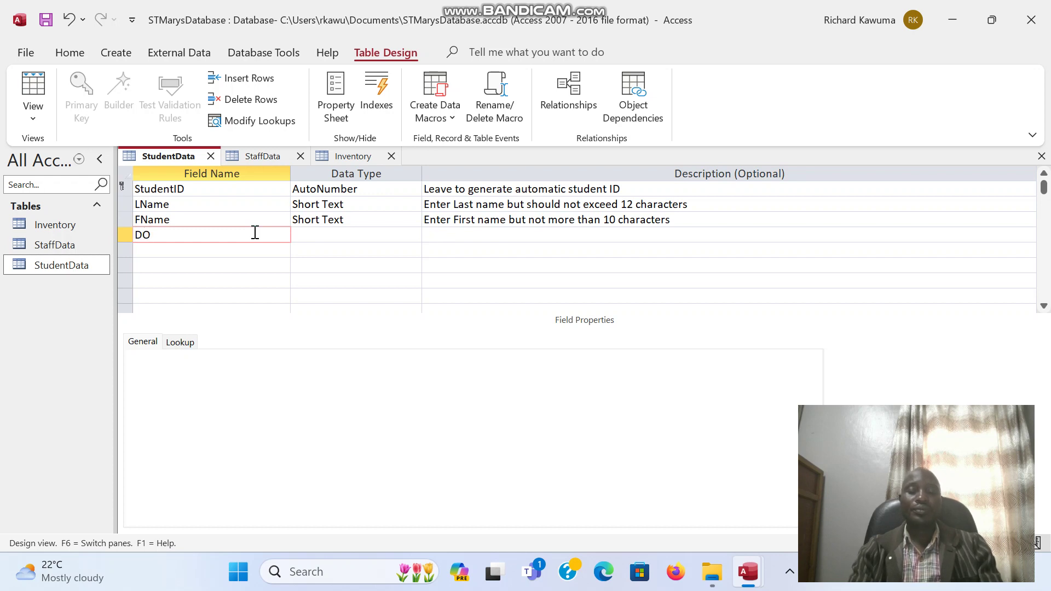
{"action": "type", "text": "B"}
{"action": "left_click", "coordinate": [315, 231]}
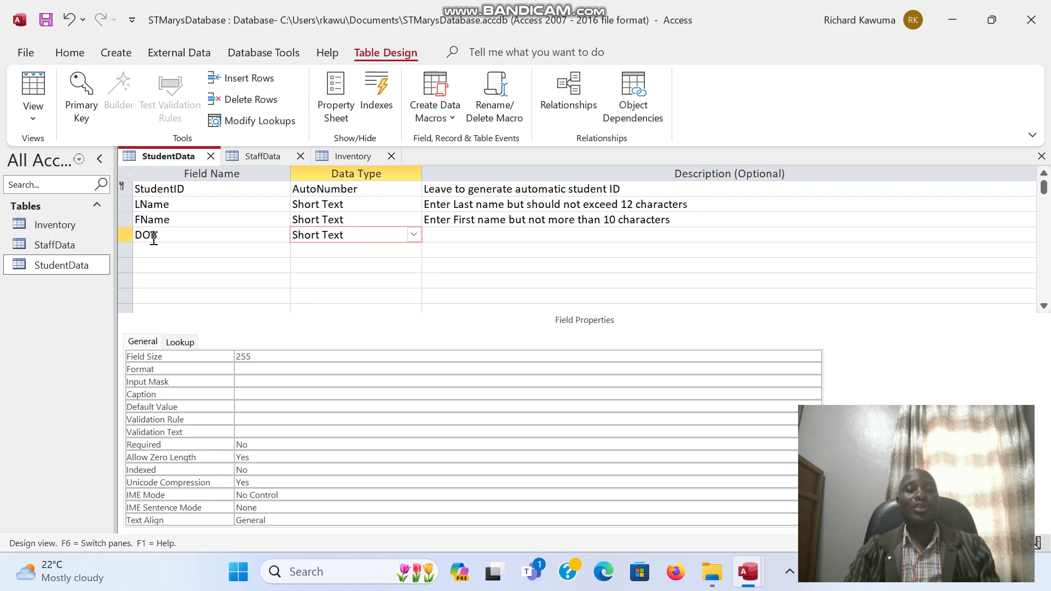
{"action": "left_click", "coordinate": [415, 235]}
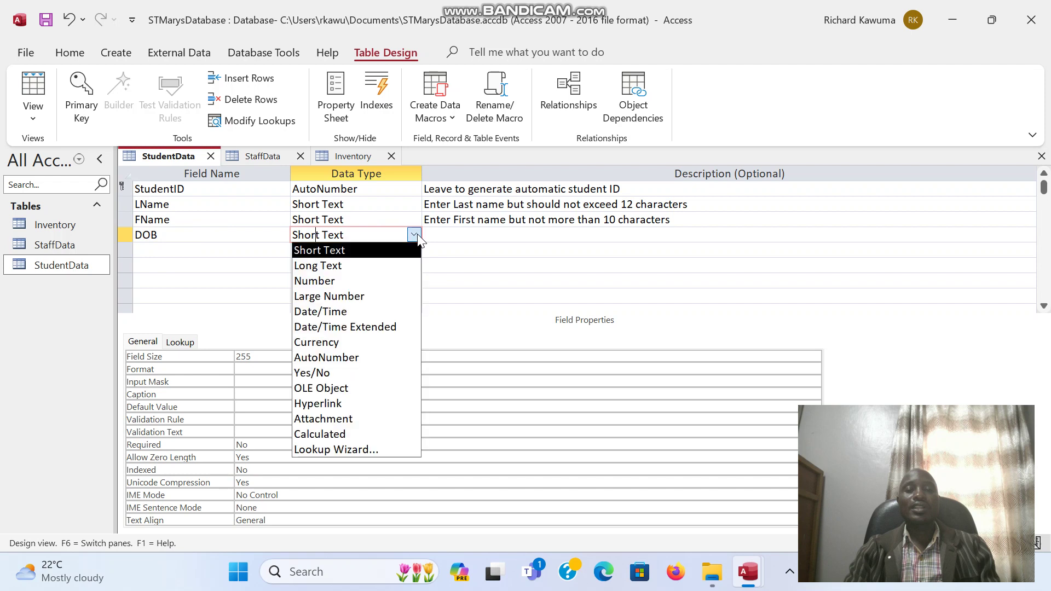
{"action": "left_click", "coordinate": [353, 311]}
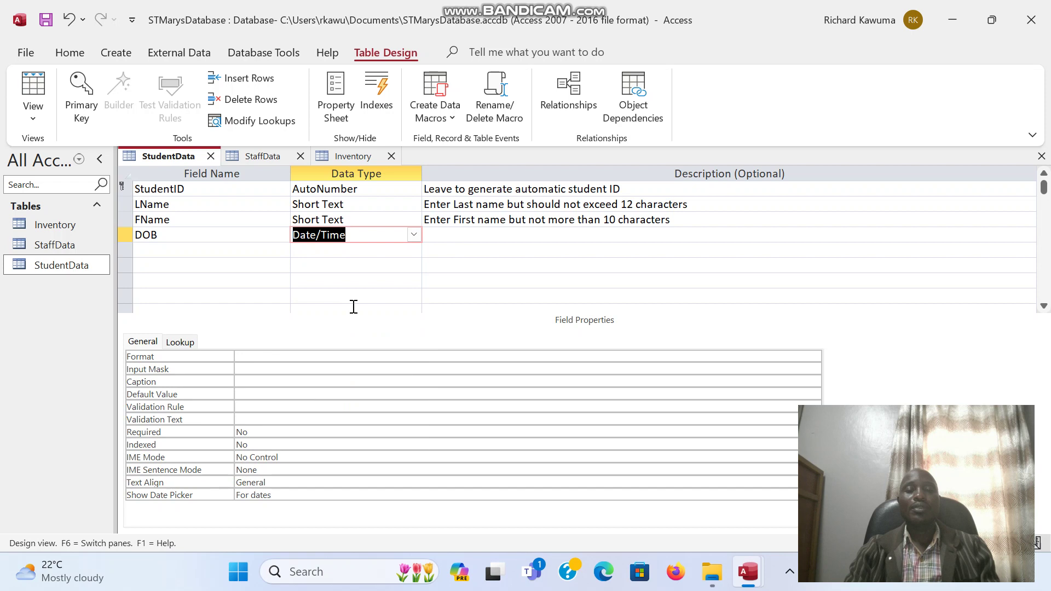
- Set the DOB field's format to General Date and enter "Date of Birth" as its description
{"action": "left_click", "coordinate": [258, 355]}
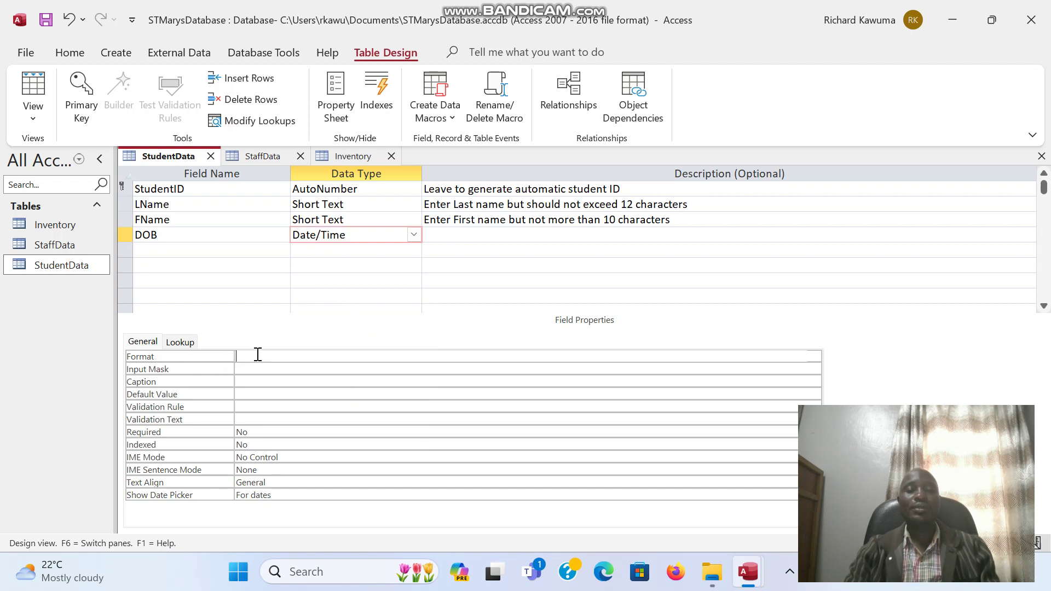
{"action": "left_click", "coordinate": [814, 357]}
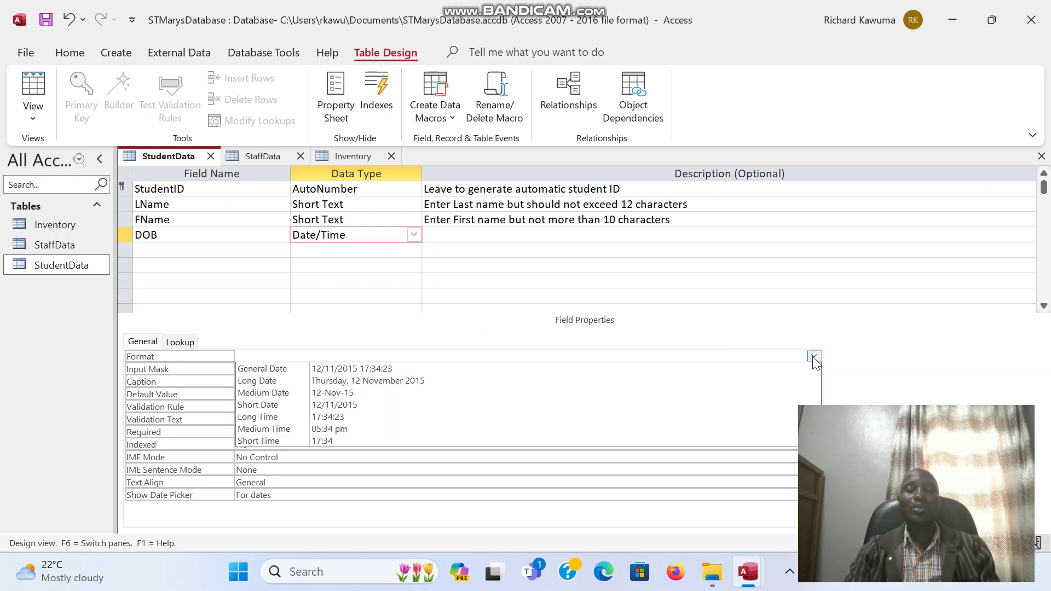
{"action": "left_click", "coordinate": [438, 370]}
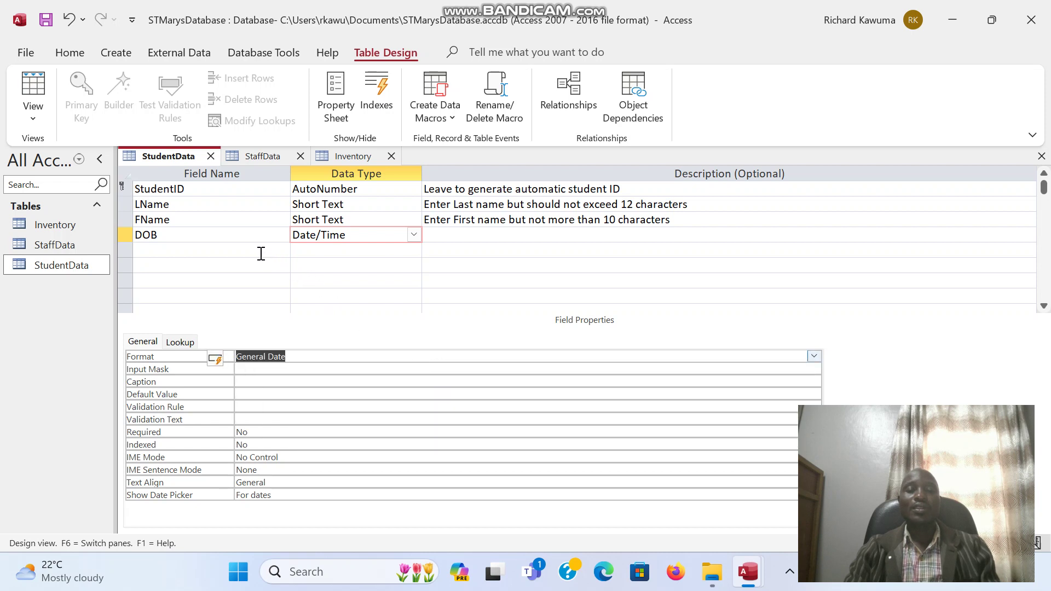
{"action": "left_click", "coordinate": [439, 233]}
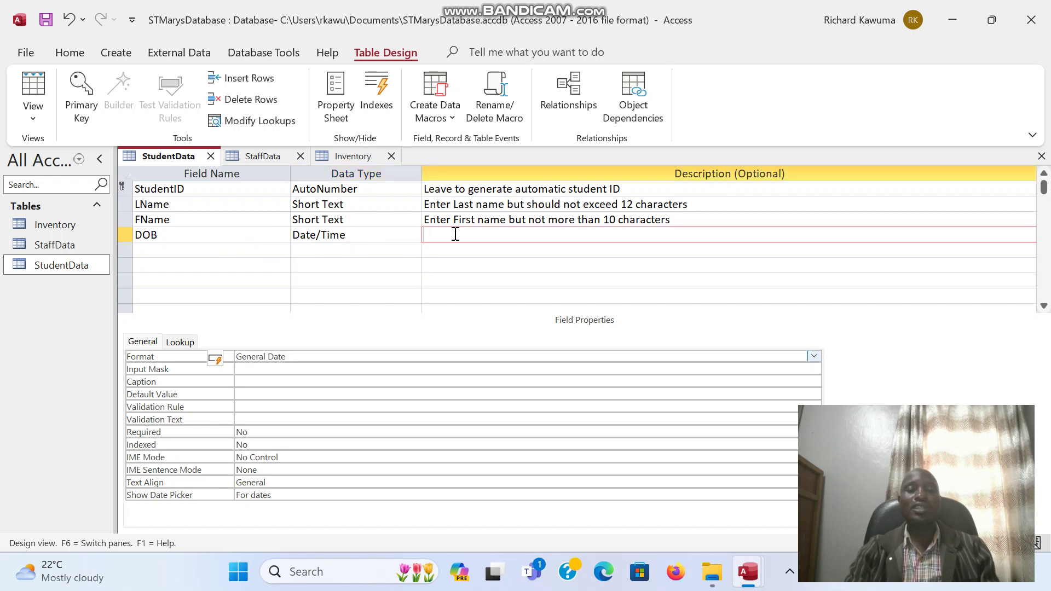
{"action": "type", "text": "Date "}
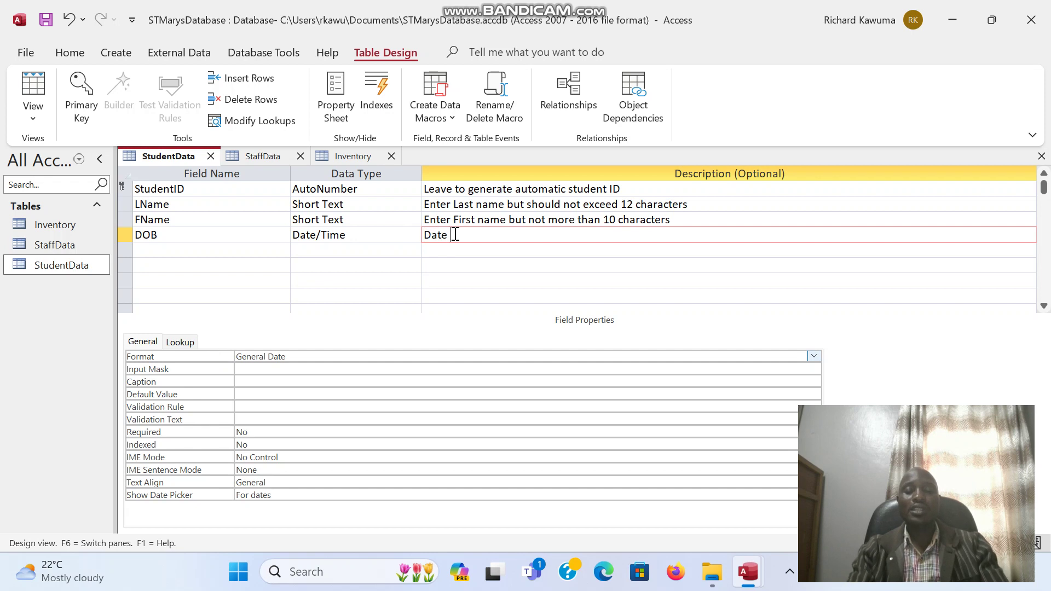
{"action": "type", "text": "of Birth"}
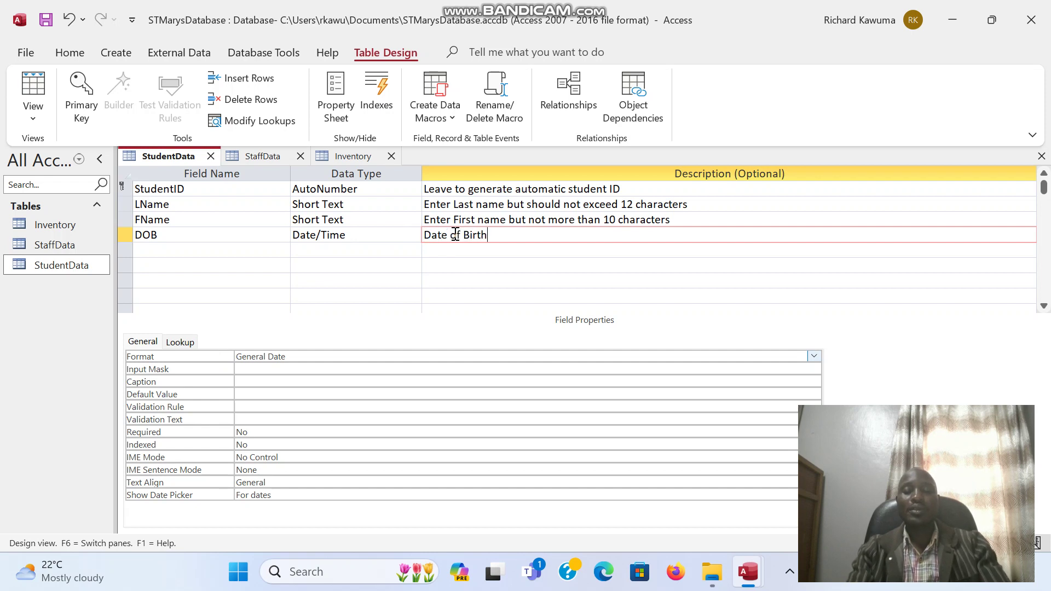
- Add a field named Fees below DOB with the Currency data type
{"action": "left_click", "coordinate": [252, 252]}
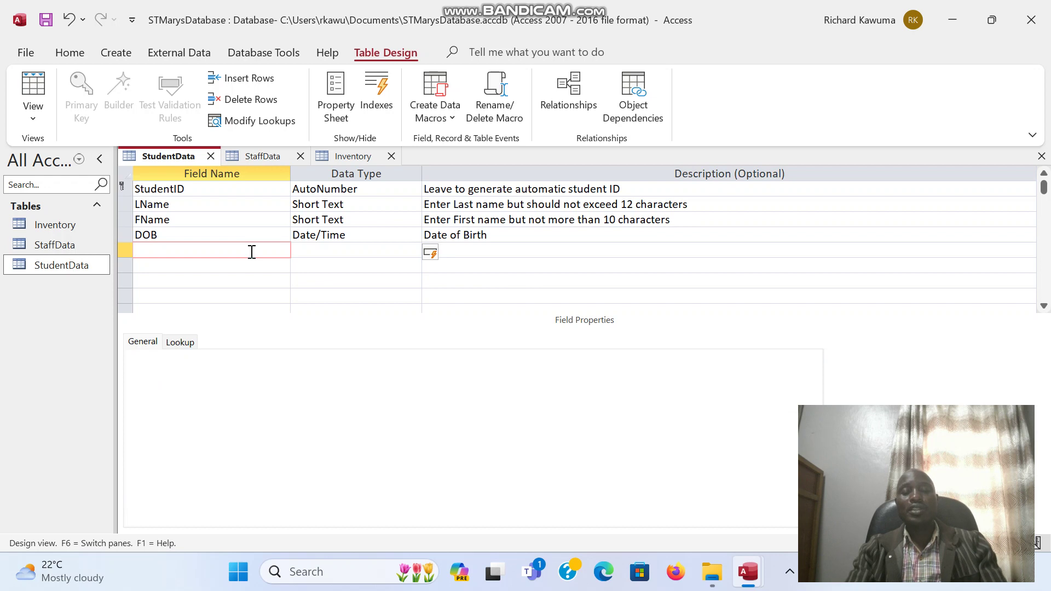
{"action": "type", "text": "Fees"}
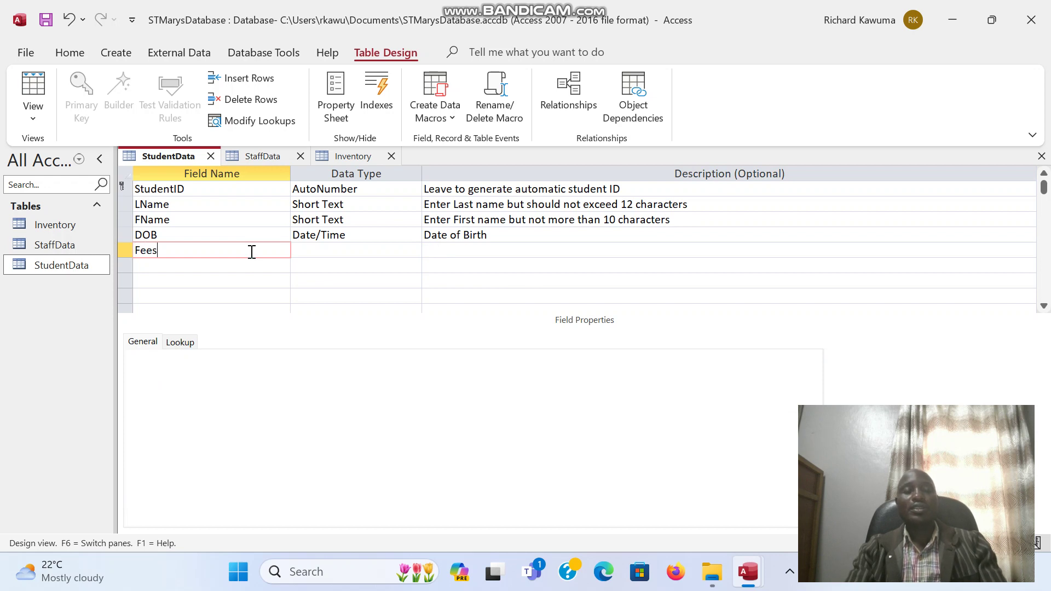
{"action": "left_click", "coordinate": [320, 248]}
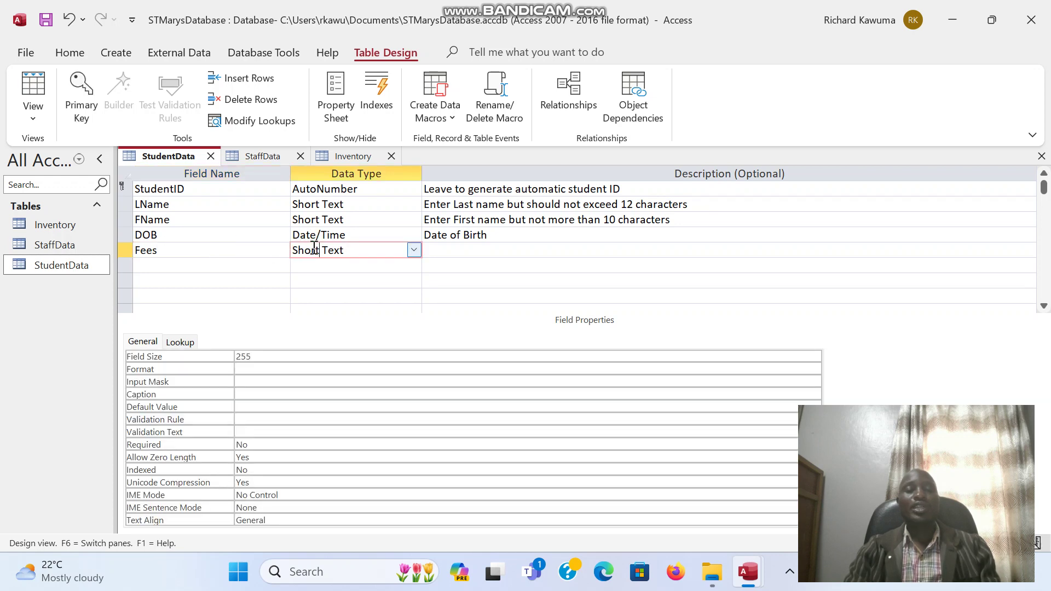
{"action": "left_click", "coordinate": [413, 251]}
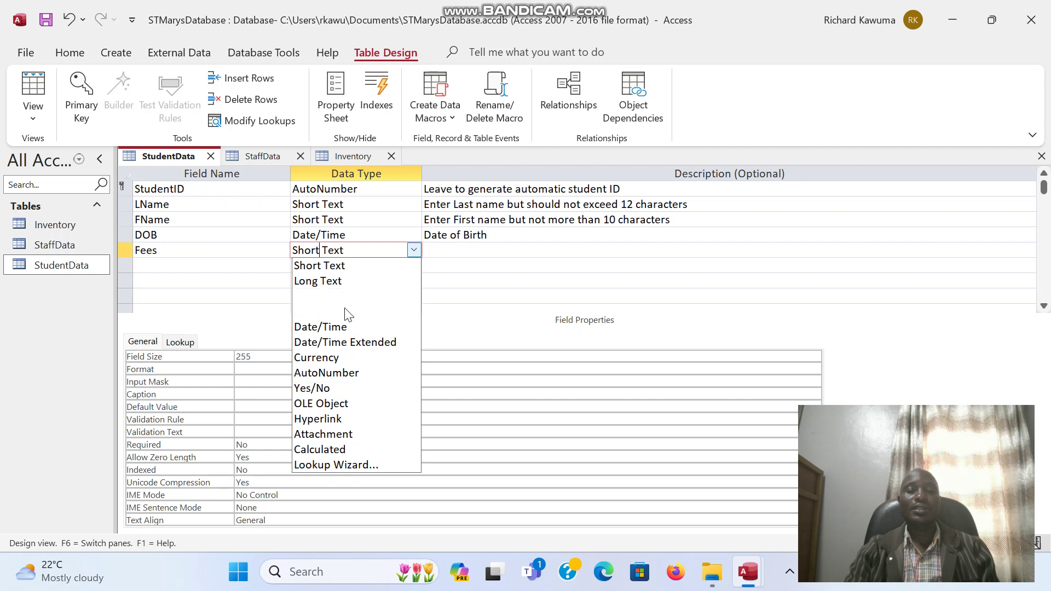
{"action": "left_click", "coordinate": [337, 358]}
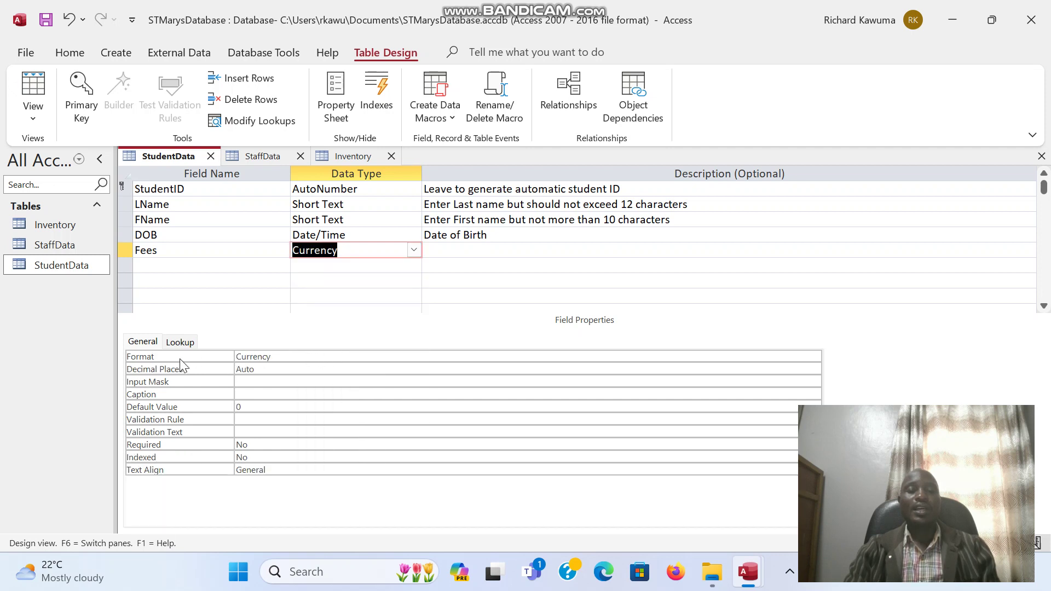
- Replace the format of the Fees field with the custom format UGX#,###
{"action": "left_click", "coordinate": [278, 359]}
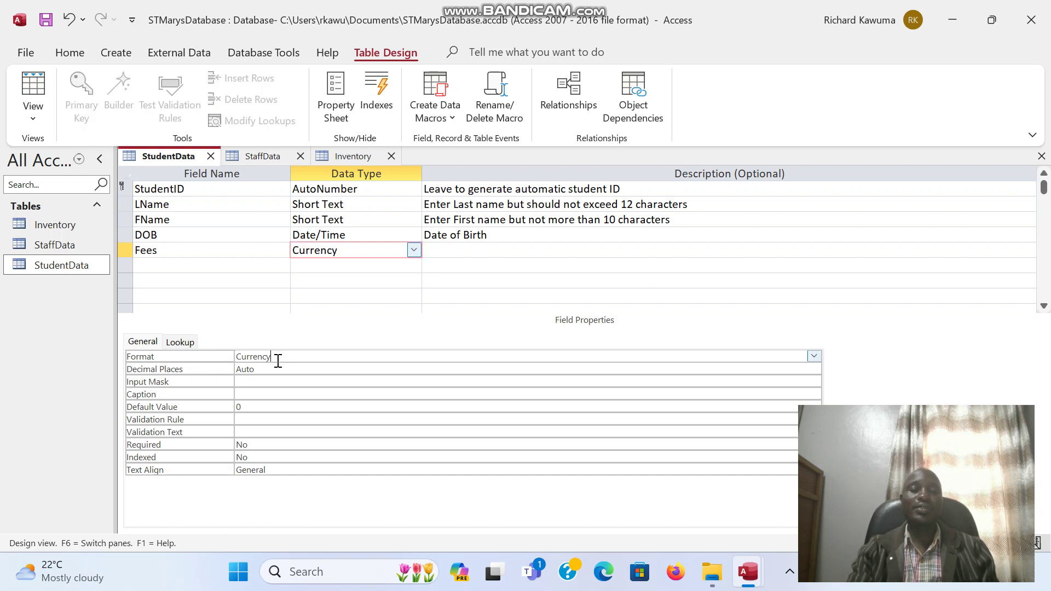
{"action": "key", "text": "BackSpace"}
{"action": "key", "text": "BackSpace"}
{"action": "key", "text": "BackSpace"}
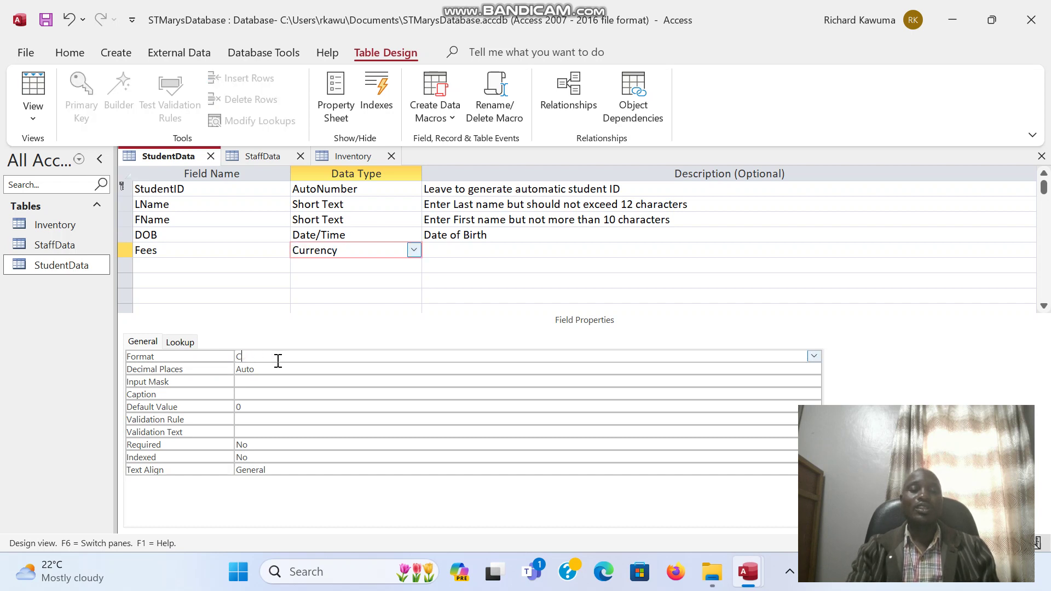
{"action": "type", "text": "UGX"}
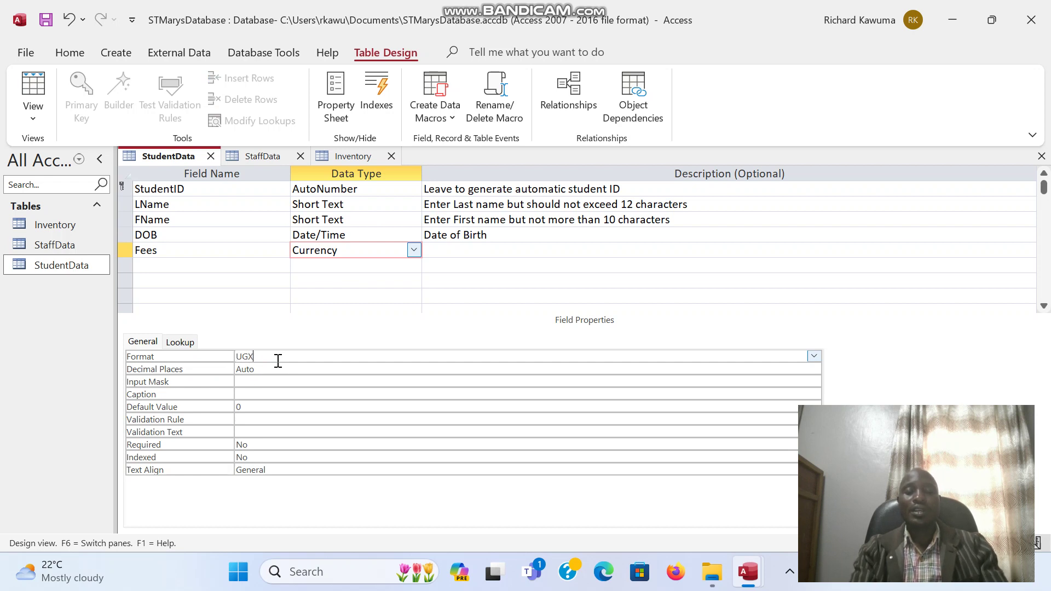
{"action": "type", "text": "#"}
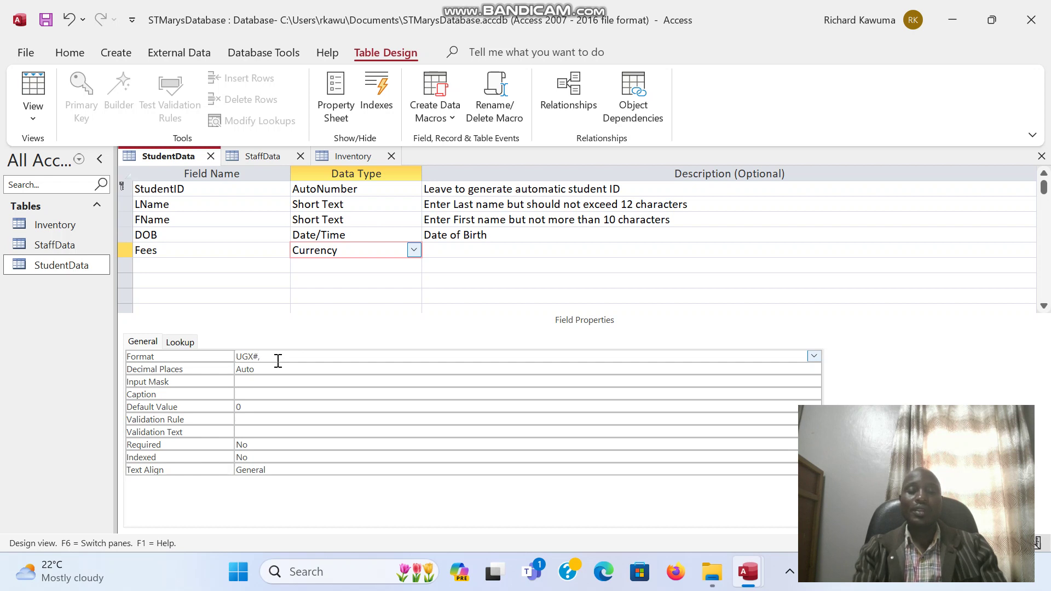
{"action": "type", "text": ",###"}
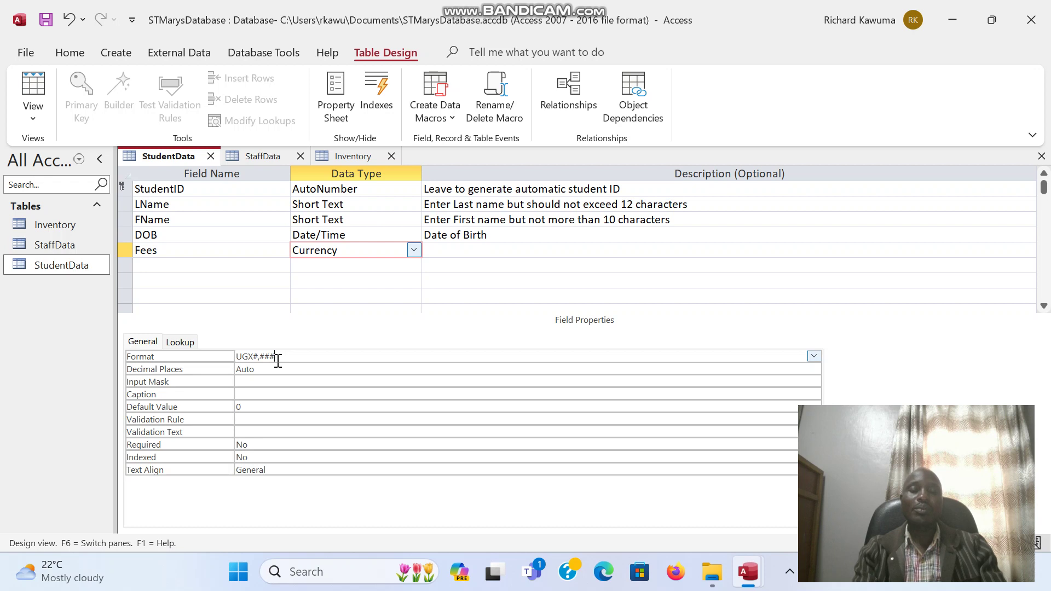
{"action": "key", "text": "Return"}
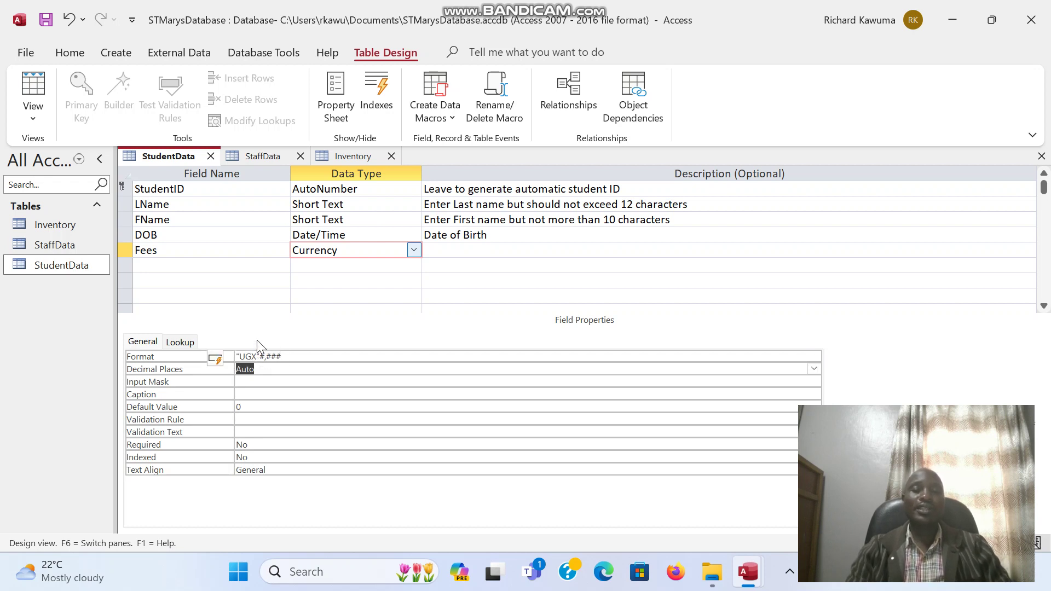
- Add a field named Deposit below Fees with the Currency data type
{"action": "left_click", "coordinate": [194, 262]}
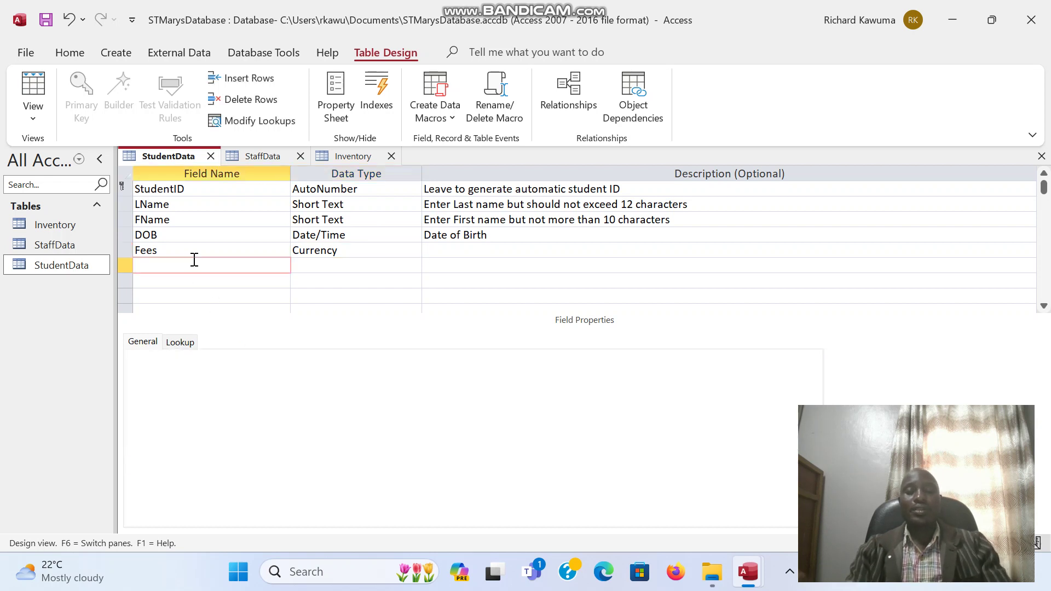
{"action": "type", "text": "Deposit"}
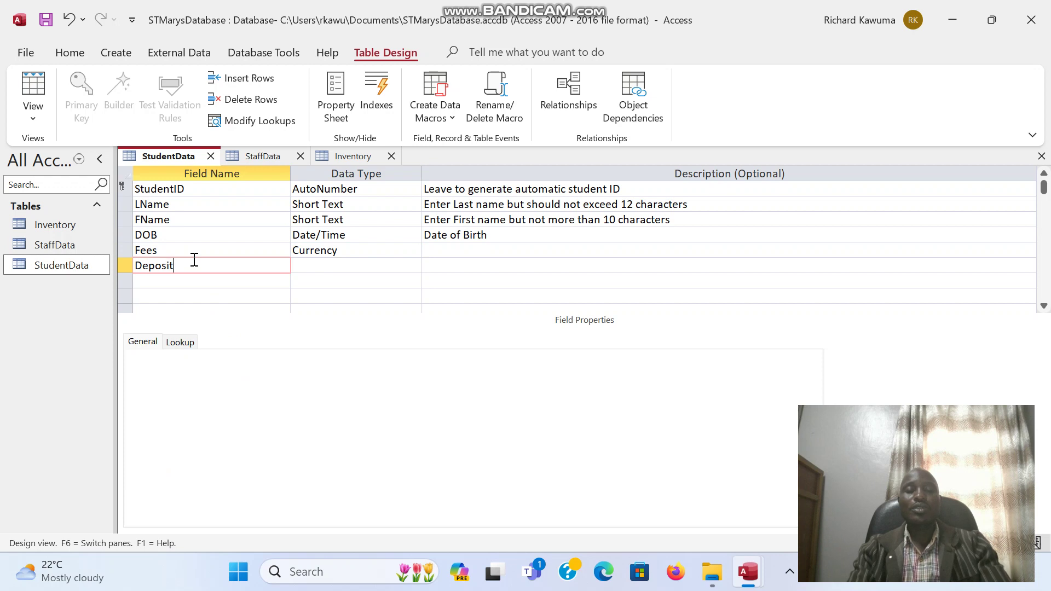
{"action": "left_click", "coordinate": [305, 267]}
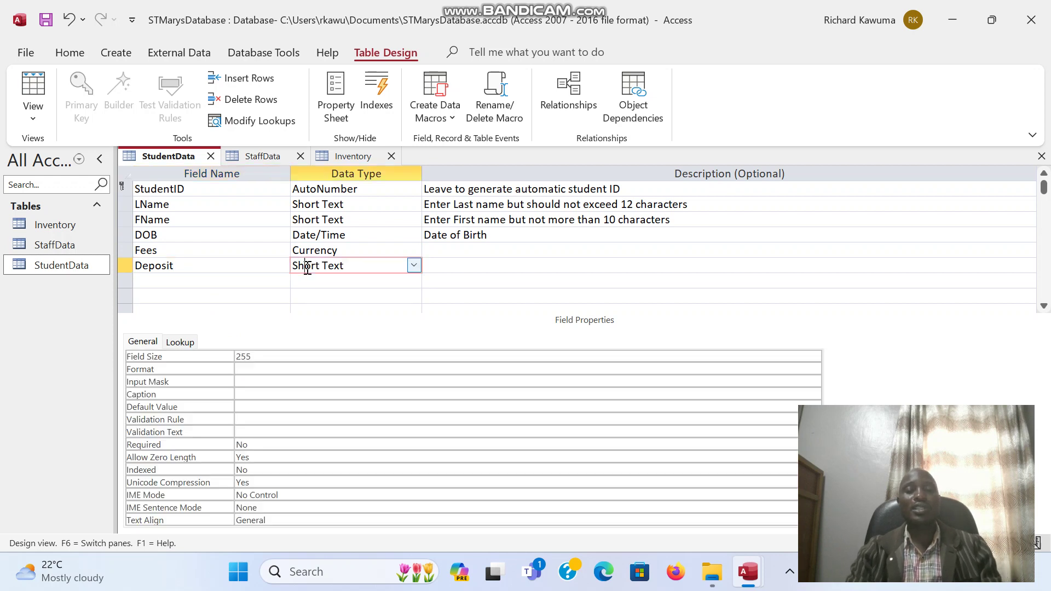
{"action": "left_click", "coordinate": [414, 265]}
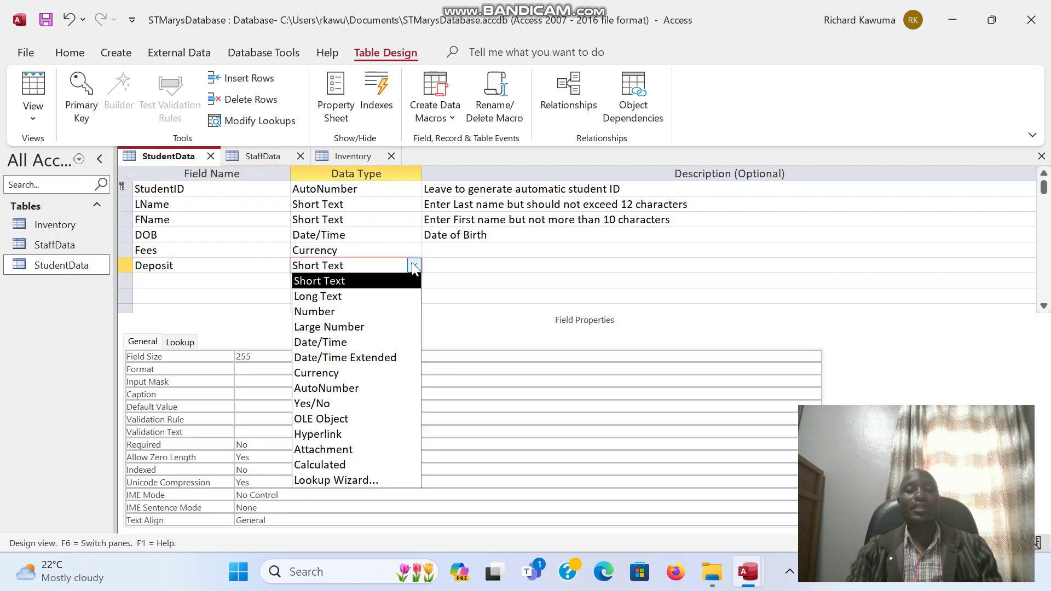
{"action": "left_click", "coordinate": [350, 374]}
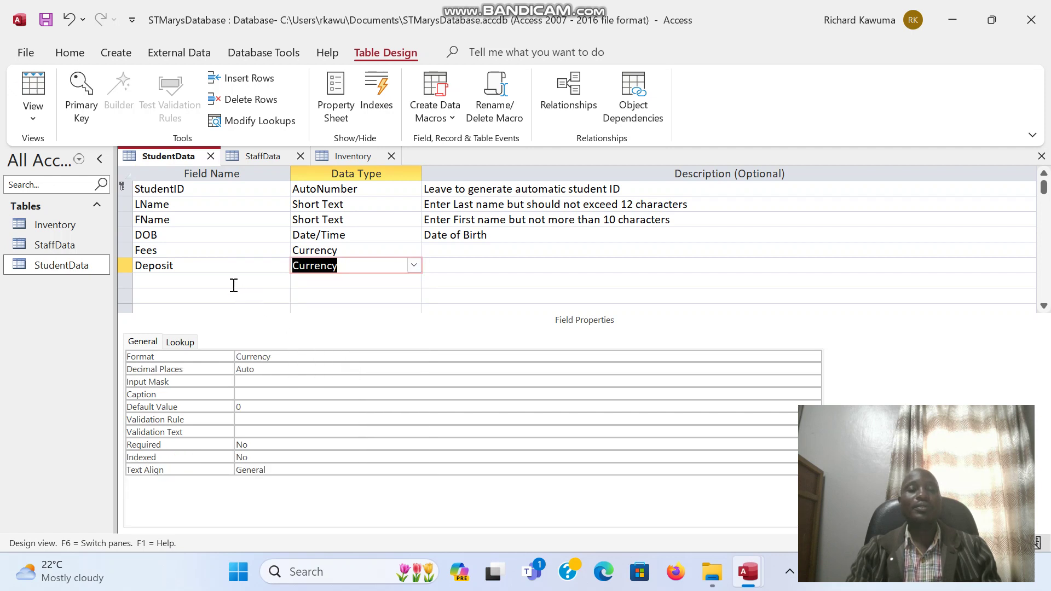
- Replace the format of the Deposit field with the custom format UGX#,###
{"action": "left_click", "coordinate": [282, 357]}
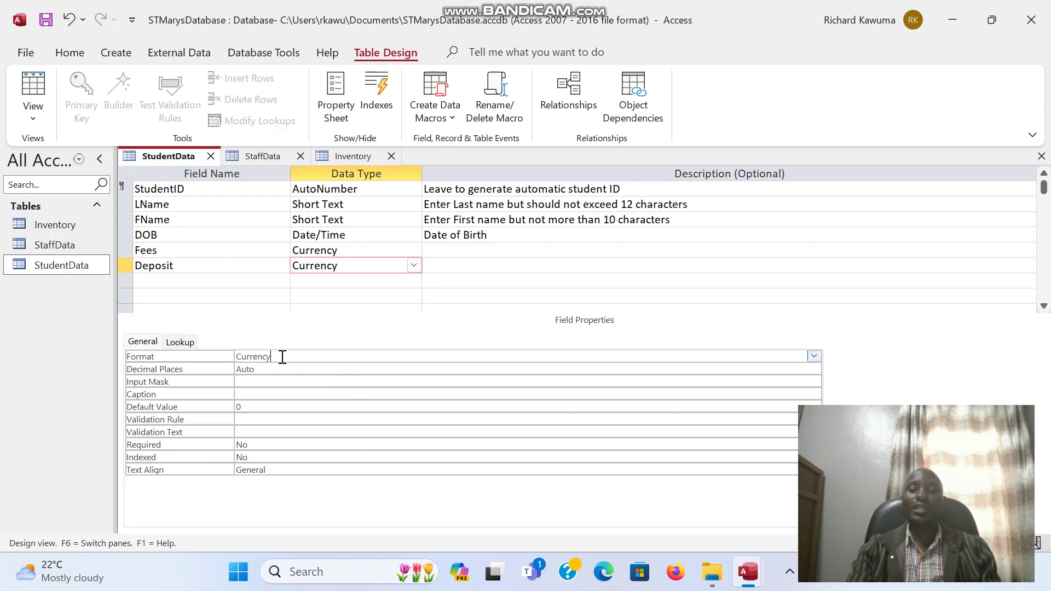
{"action": "key", "text": "BackSpace"}
{"action": "key", "text": "BackSpace"}
{"action": "key", "text": "BackSpace"}
{"action": "key", "text": "BackSpace"}
{"action": "key", "text": "BackSpace"}
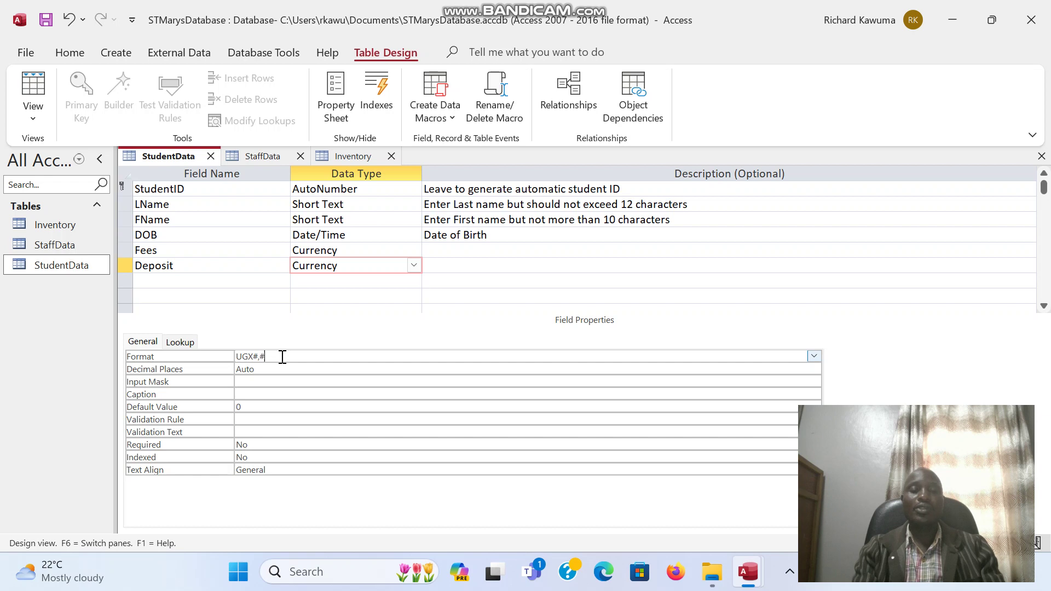
{"action": "type", "text": "UGX#,###"}
{"action": "key", "text": "Return"}
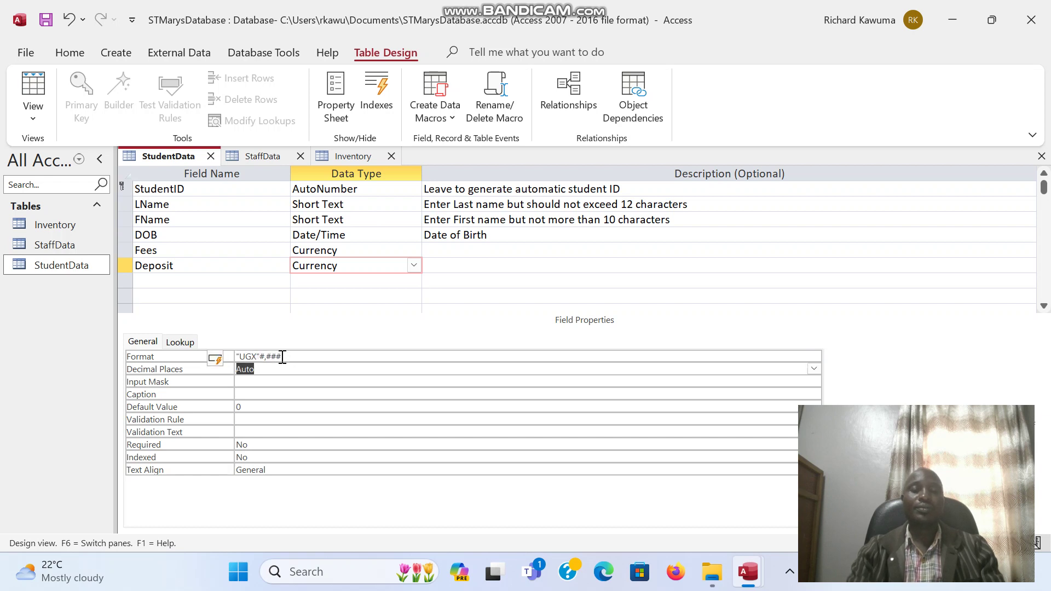
- Add a field named Balance below Deposit with the Calculated data type
{"action": "left_click", "coordinate": [203, 283]}
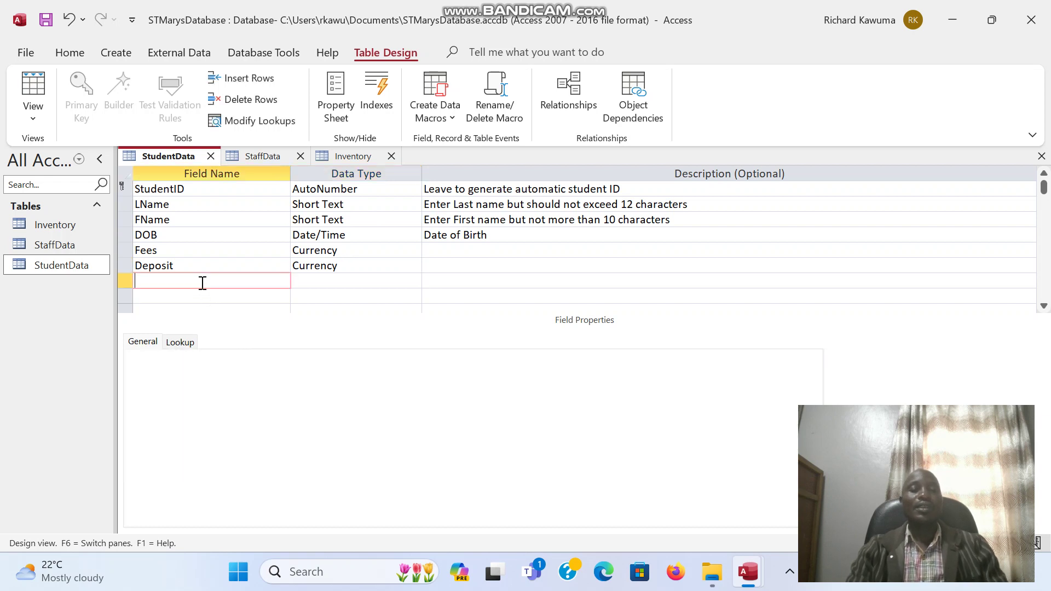
{"action": "type", "text": "Bal"}
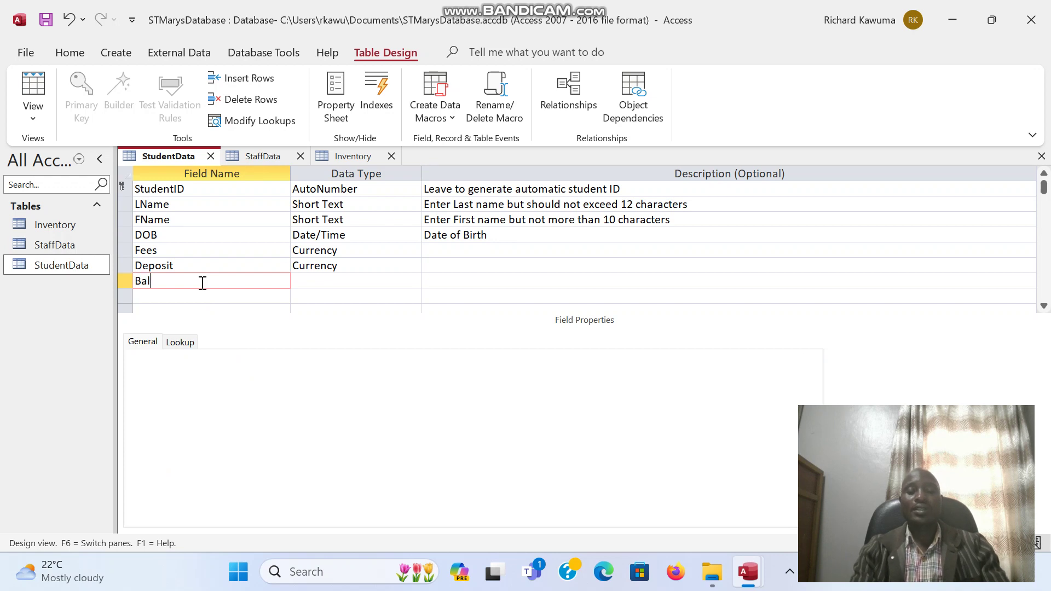
{"action": "type", "text": "ance"}
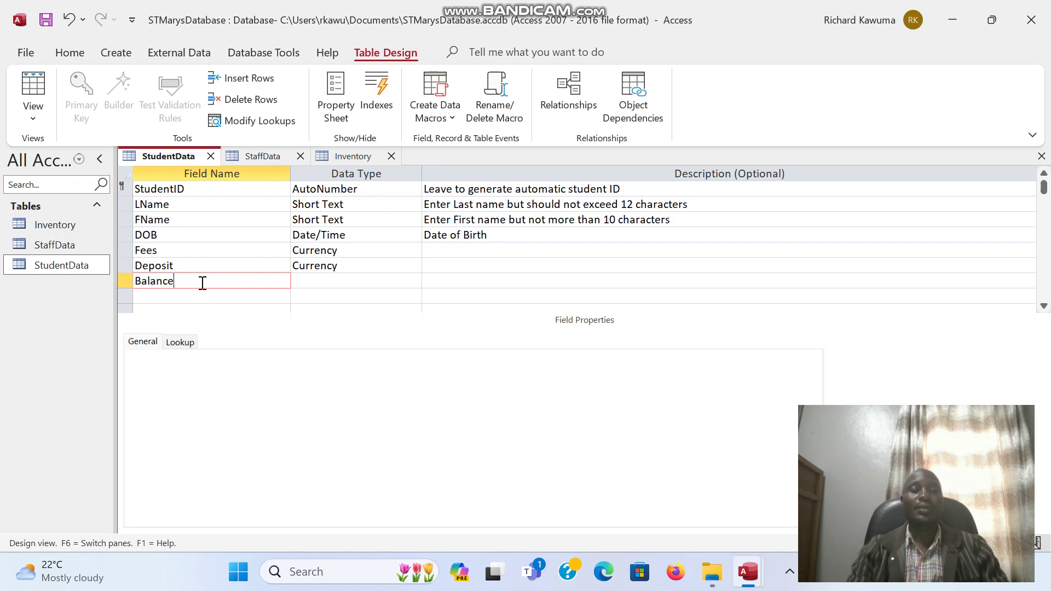
{"action": "left_click", "coordinate": [319, 281]}
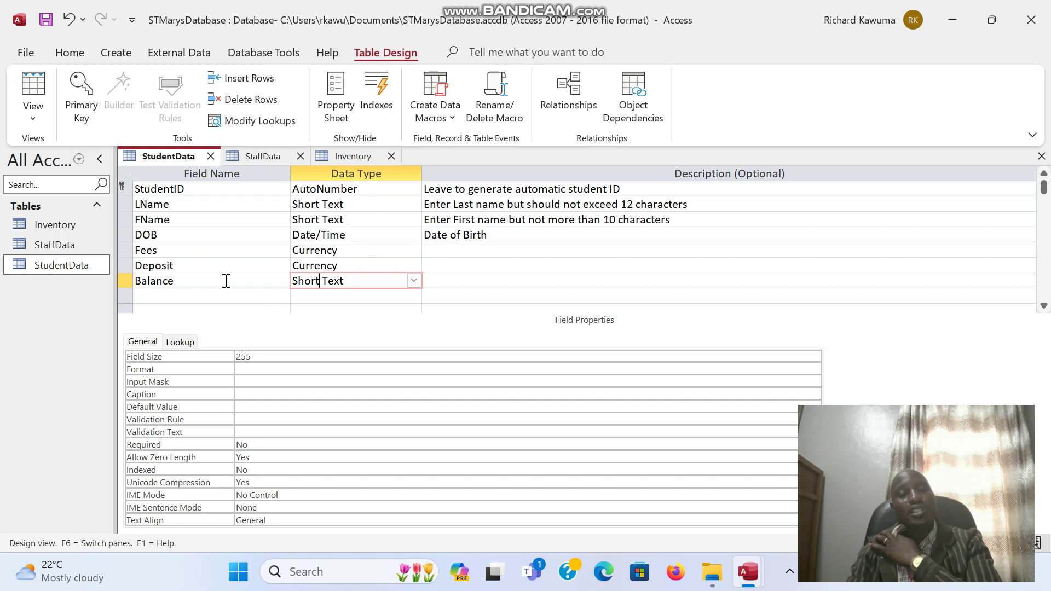
{"action": "left_click", "coordinate": [412, 282]}
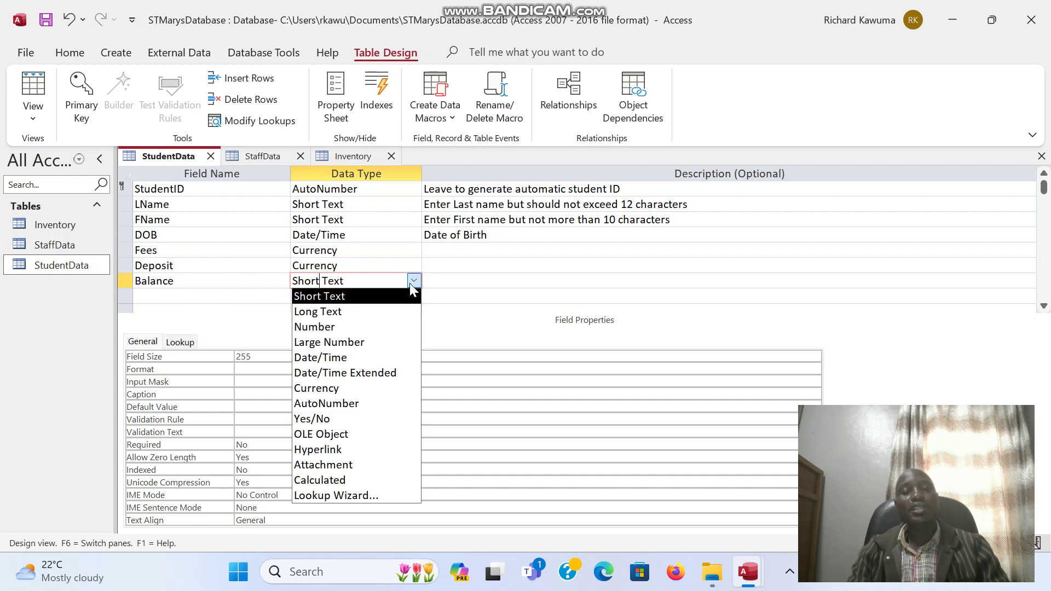
{"action": "left_click", "coordinate": [350, 480]}
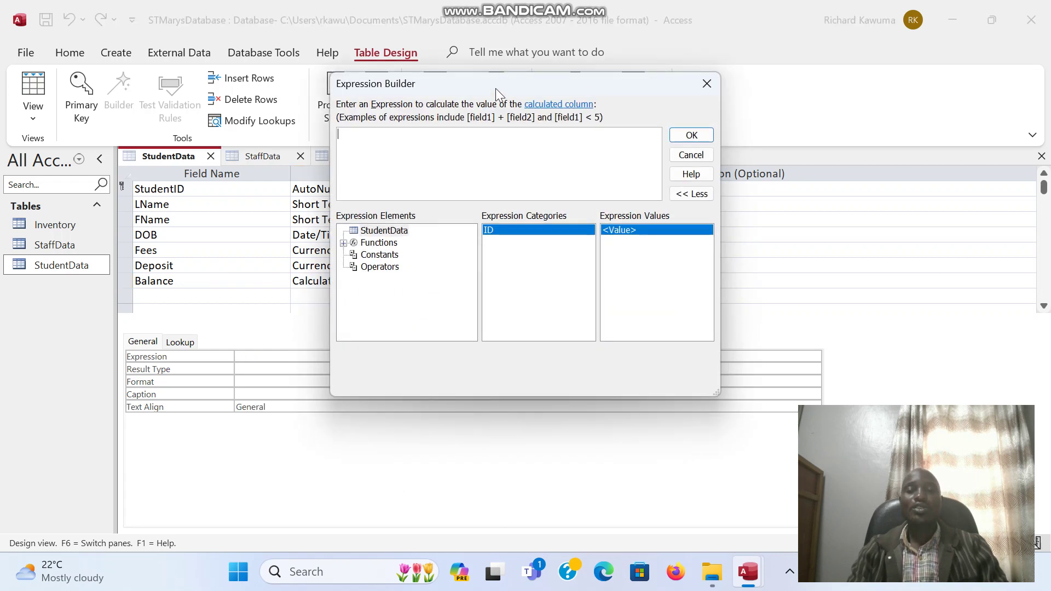
- Enter [Fess]-[Deposit] as the calculation expression of the Balance field and accept it
{"action": "left_click_drag", "start_coordinate": [494, 88], "coordinate": [584, 170]}
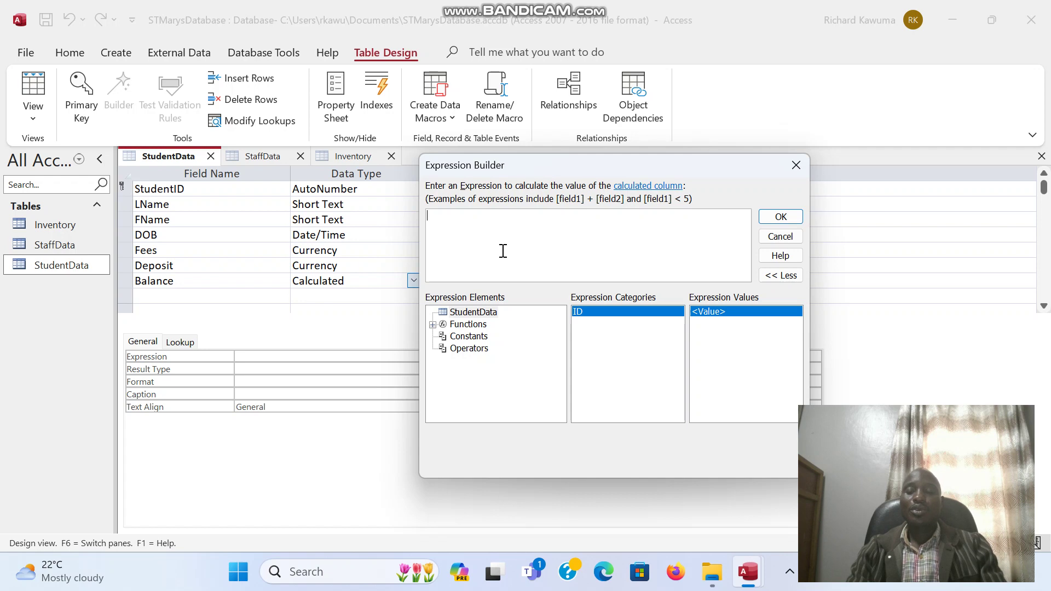
{"action": "type", "text": "["}
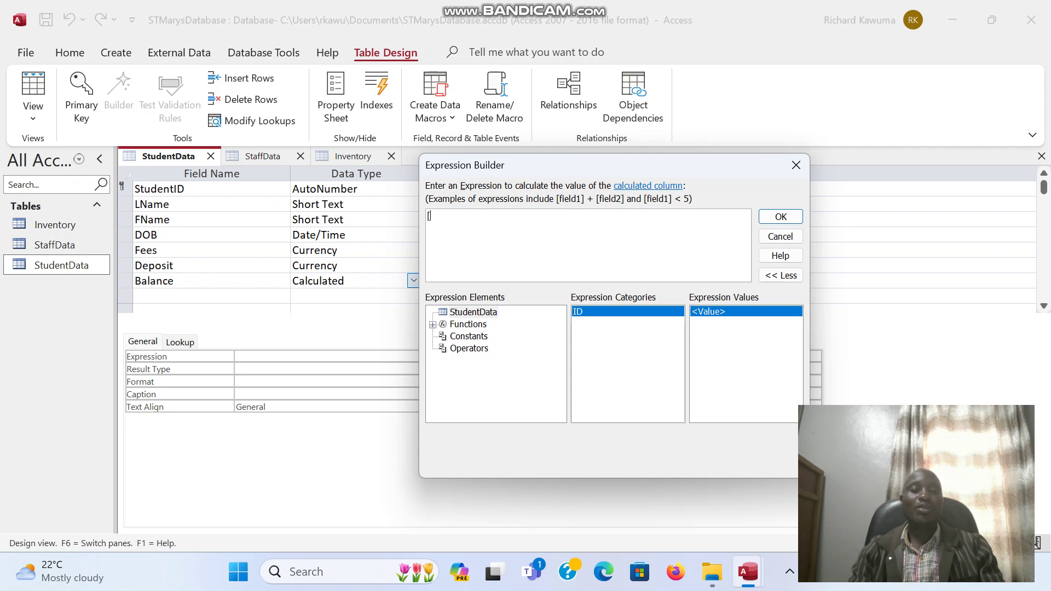
{"action": "type", "text": "Fess]-[Dep"}
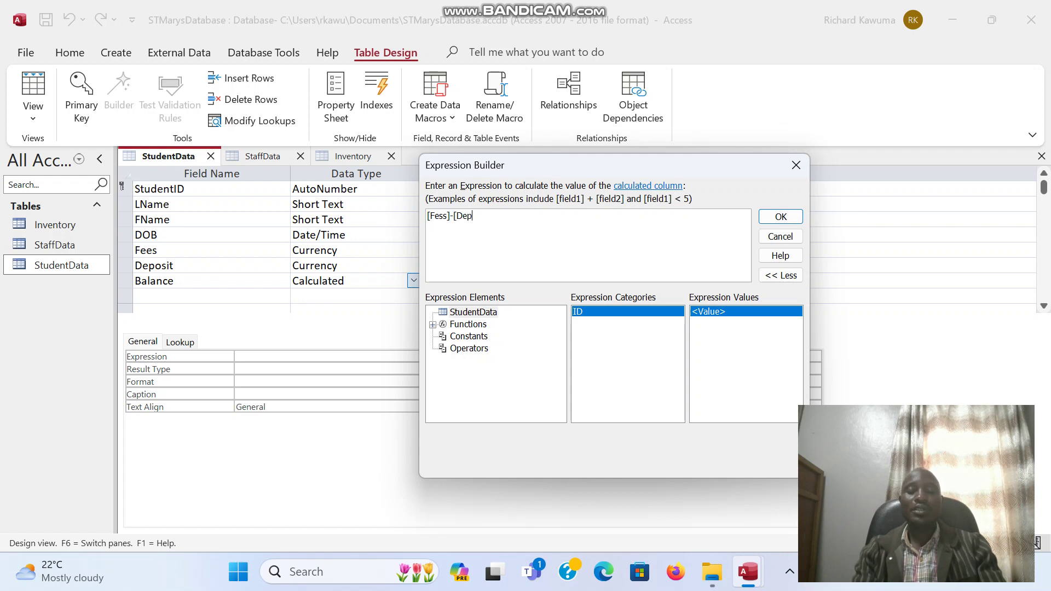
{"action": "type", "text": "sit"}
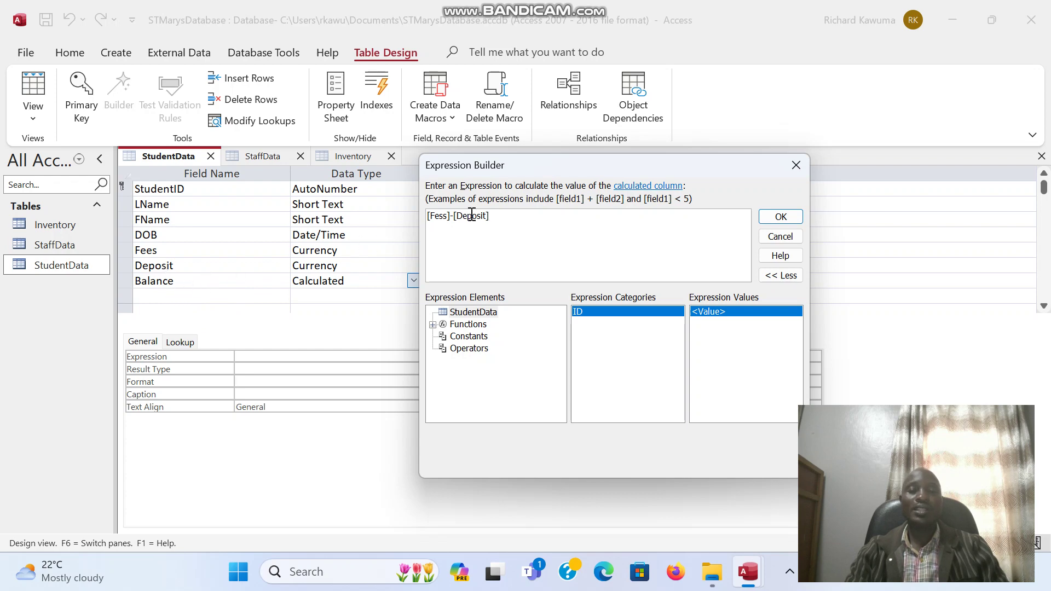
{"action": "left_click", "coordinate": [781, 217]}
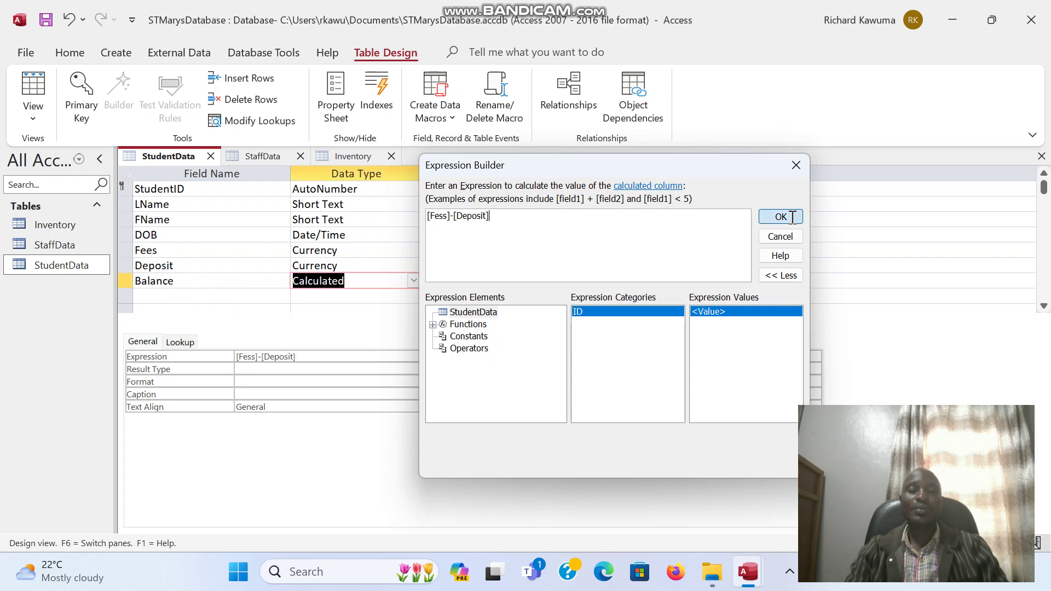
{"action": "left_click", "coordinate": [381, 382]}
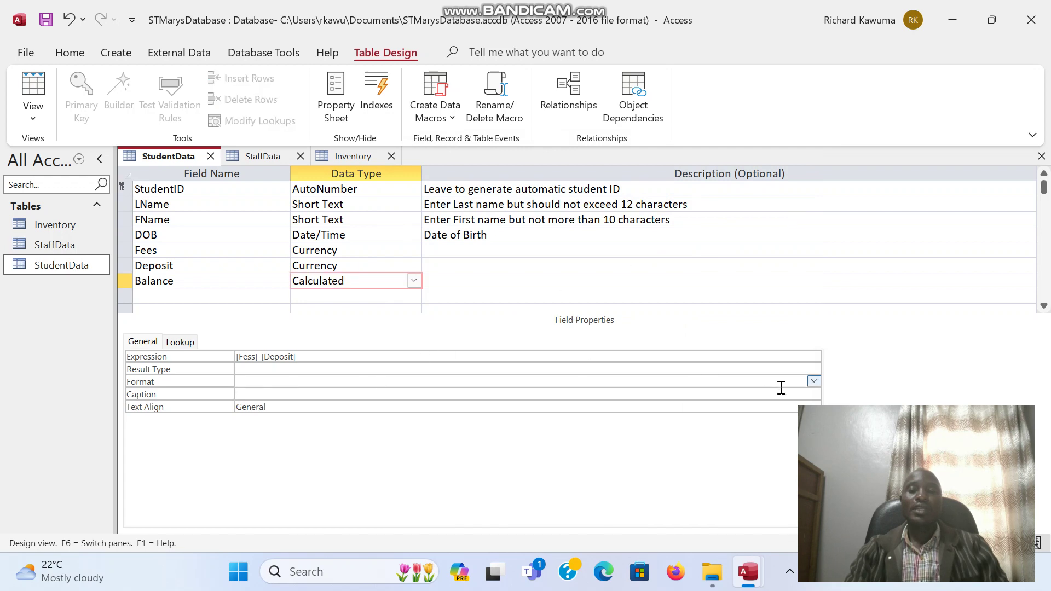
{"action": "left_click", "coordinate": [813, 381]}
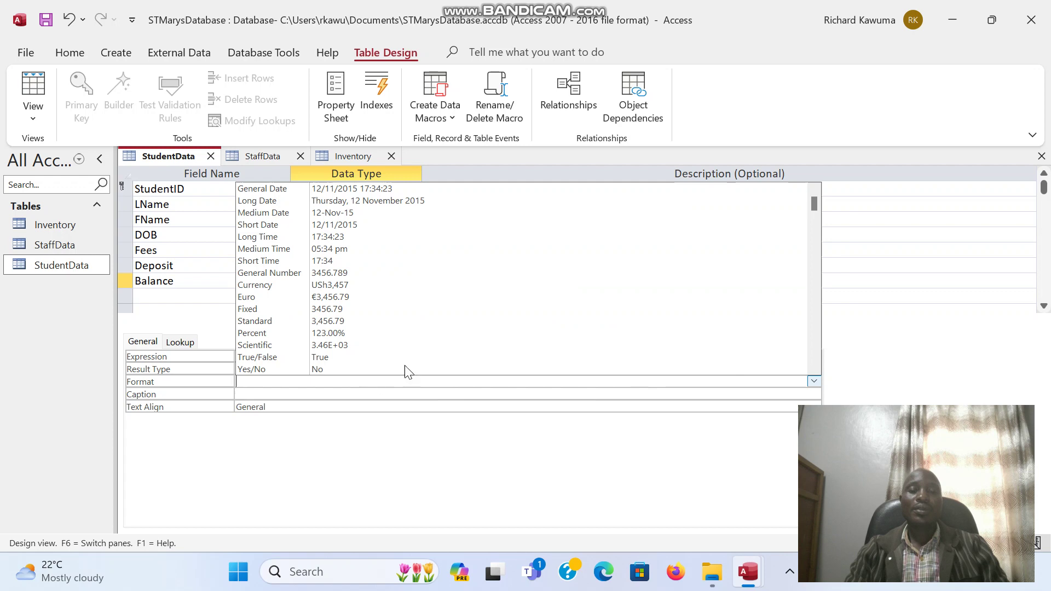
{"action": "left_click", "coordinate": [861, 249]}
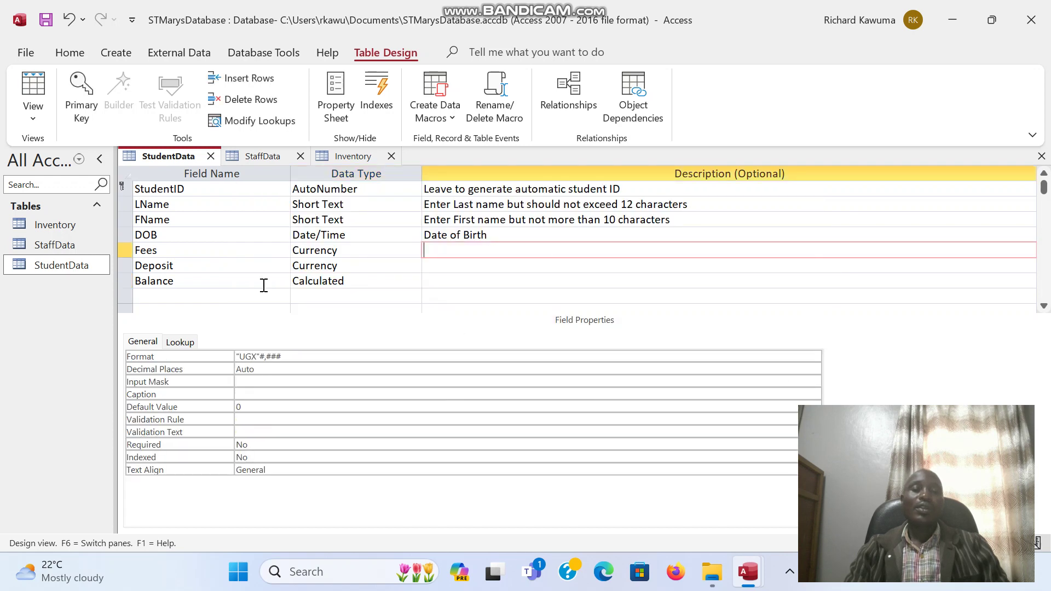
{"action": "left_click", "coordinate": [239, 294]}
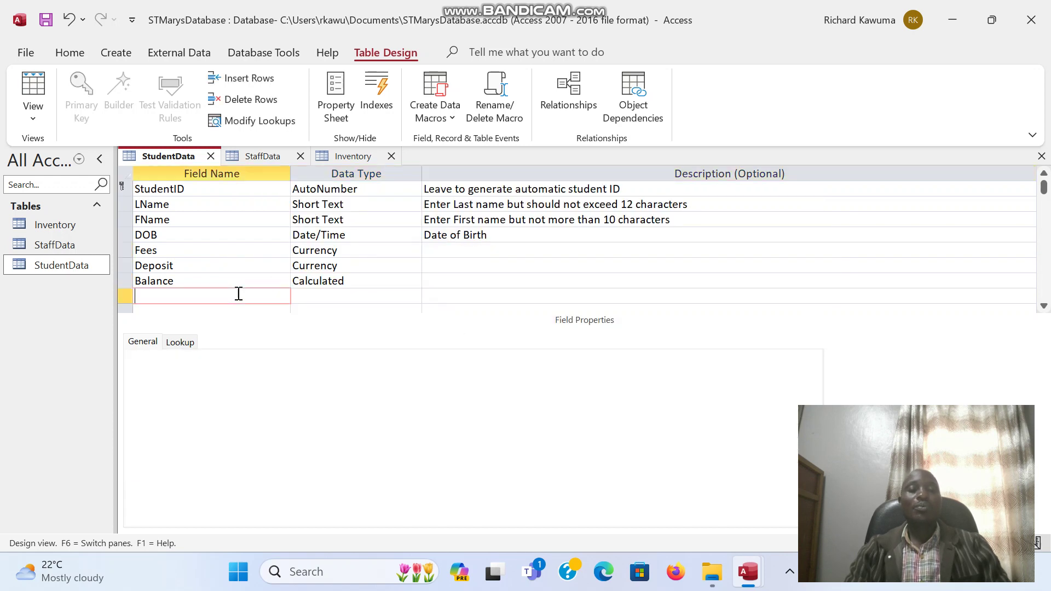
- Insert a new row between DOB and Fees and name the field Gender
{"action": "left_click", "coordinate": [167, 252]}
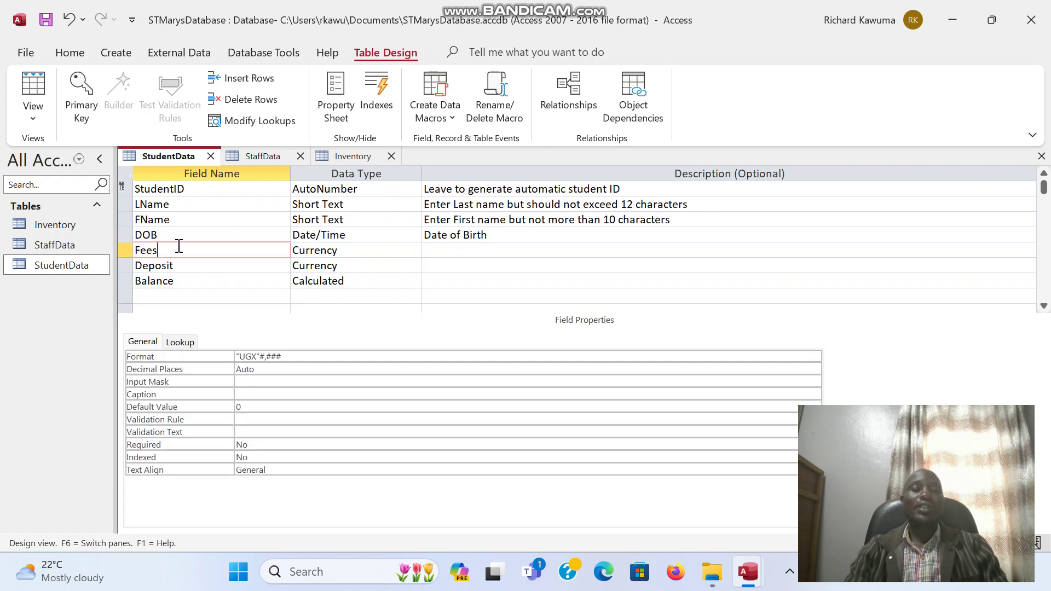
{"action": "left_click", "coordinate": [261, 82]}
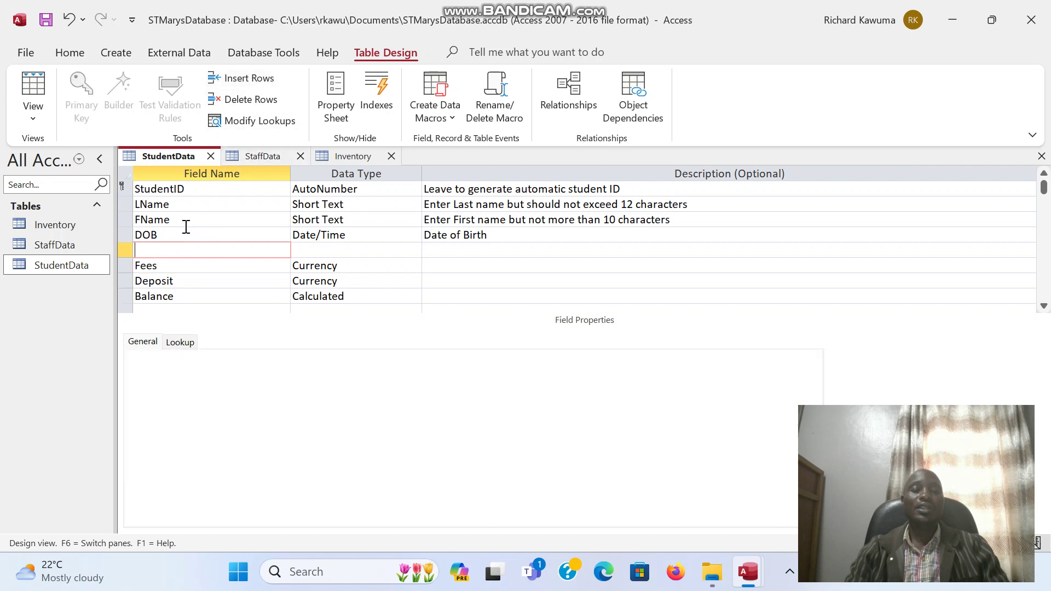
{"action": "type", "text": "GENDER"}
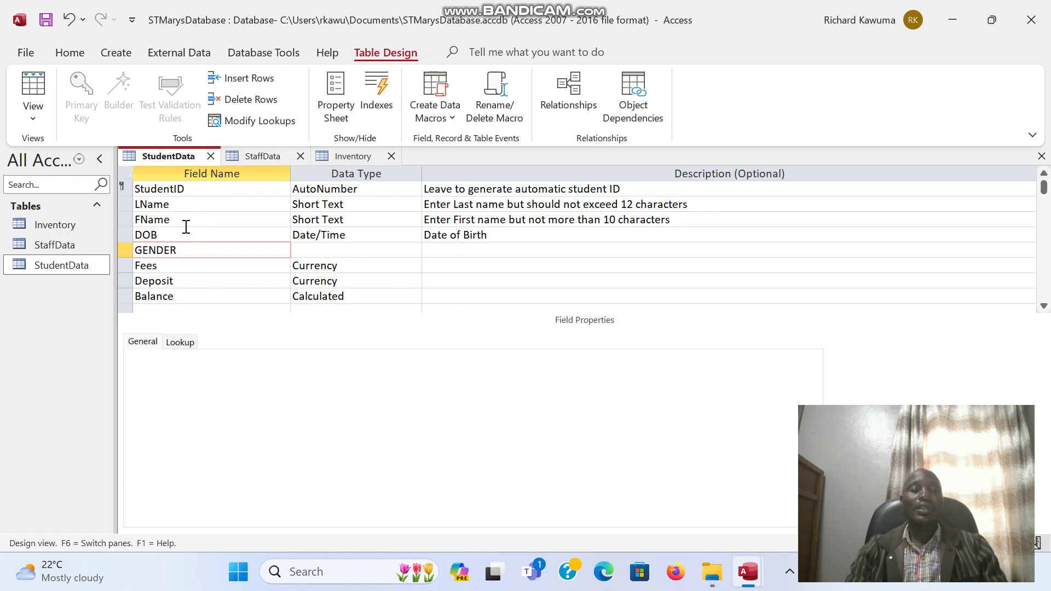
{"action": "key", "text": "BackSpace"}
{"action": "key", "text": "BackSpace"}
{"action": "key", "text": "BackSpace"}
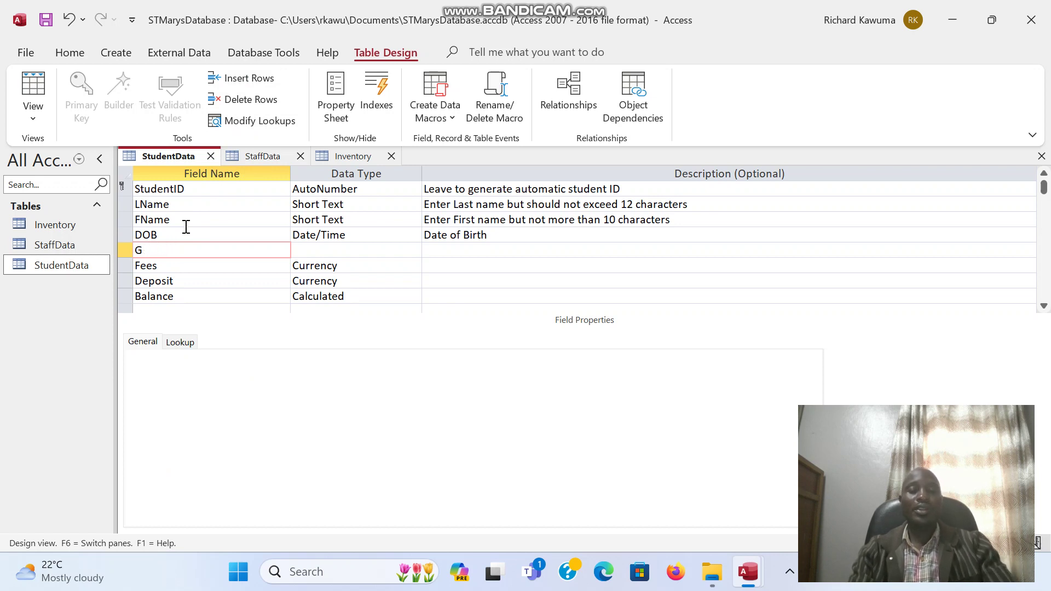
{"action": "type", "text": "ender"}
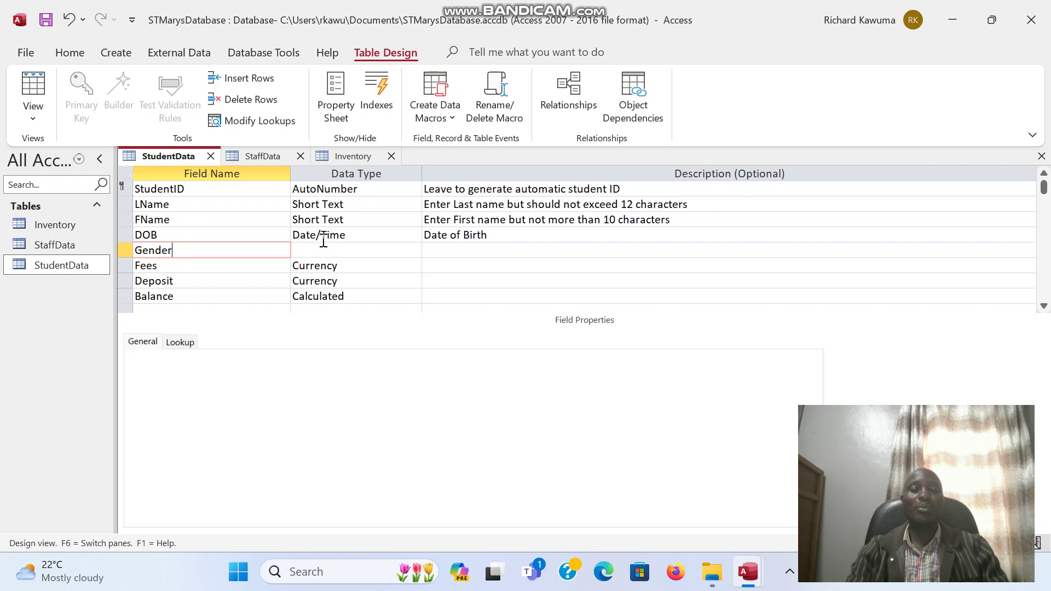
- Start the Lookup Wizard as the Gender field's data type and choose to type in the lookup values
{"action": "left_click", "coordinate": [325, 247]}
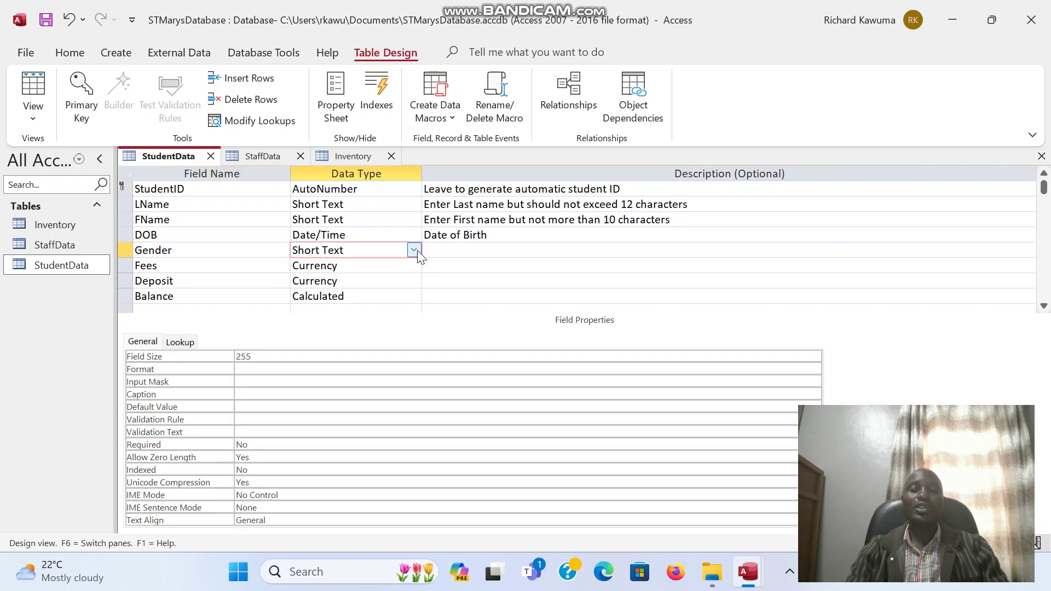
{"action": "left_click", "coordinate": [414, 250]}
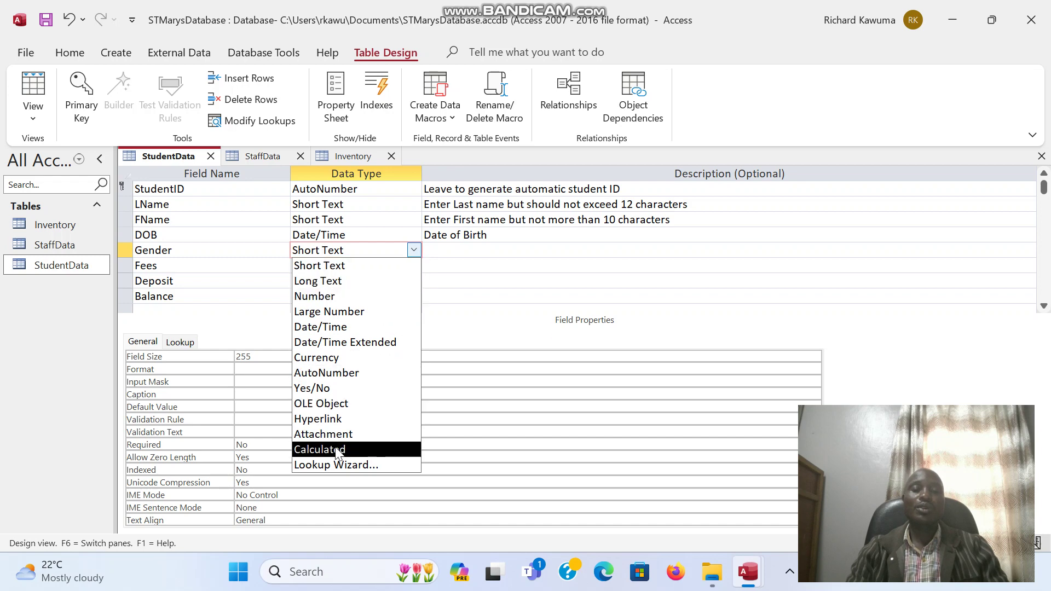
{"action": "left_click", "coordinate": [336, 467]}
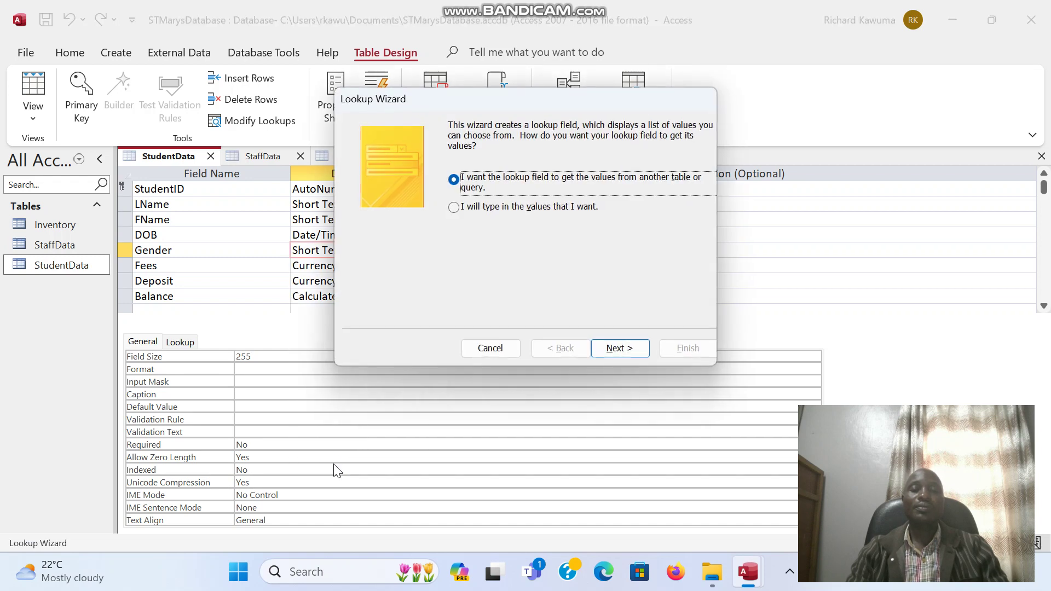
{"action": "left_click", "coordinate": [453, 208]}
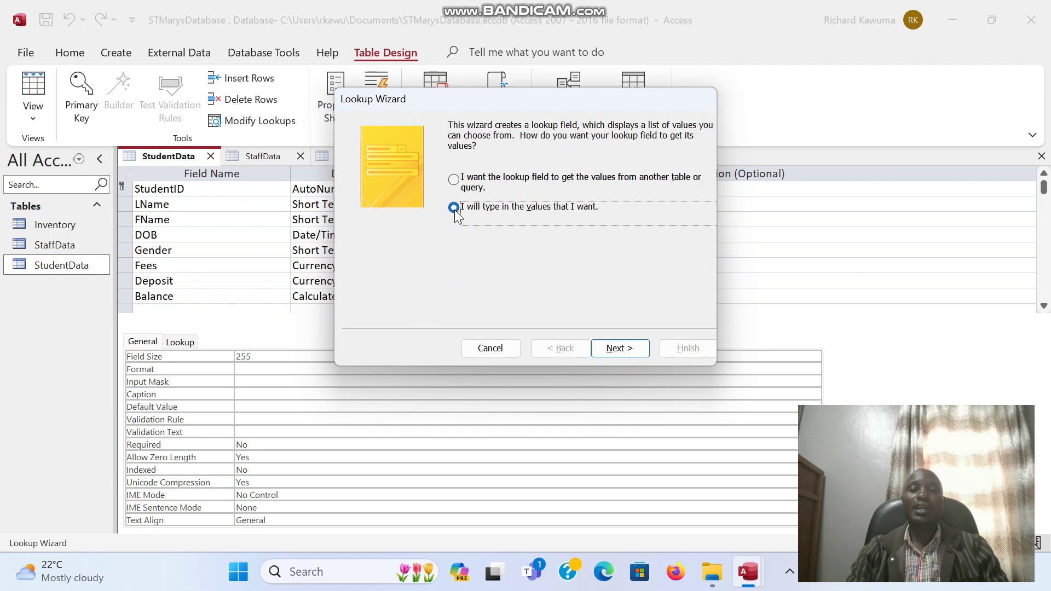
{"action": "left_click", "coordinate": [621, 349]}
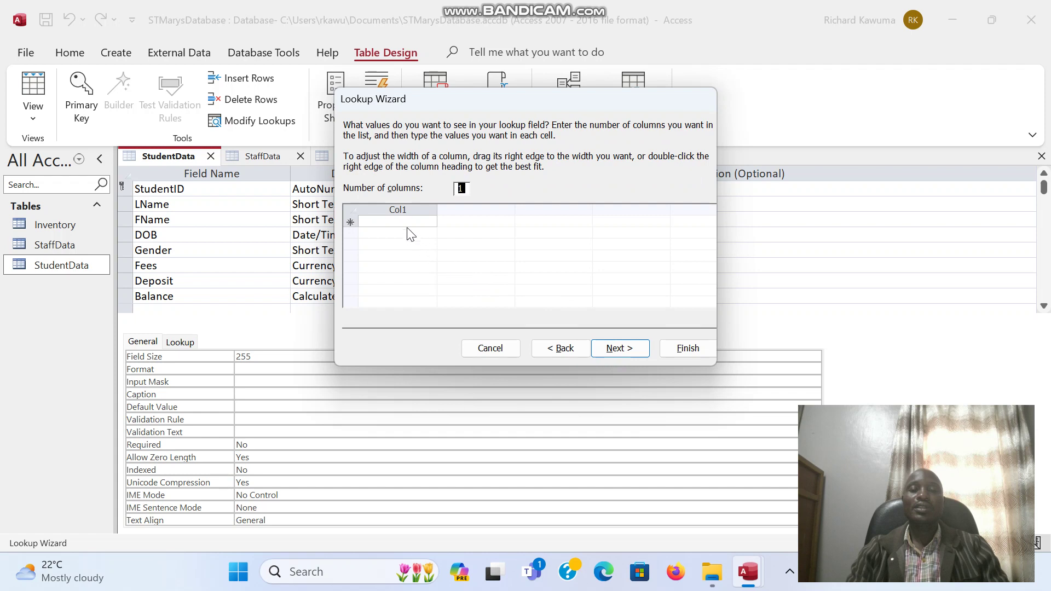
- Enter F and M as the two values in the Gender lookup list's first column
{"action": "left_click", "coordinate": [408, 220]}
{"action": "type", "text": "F"}
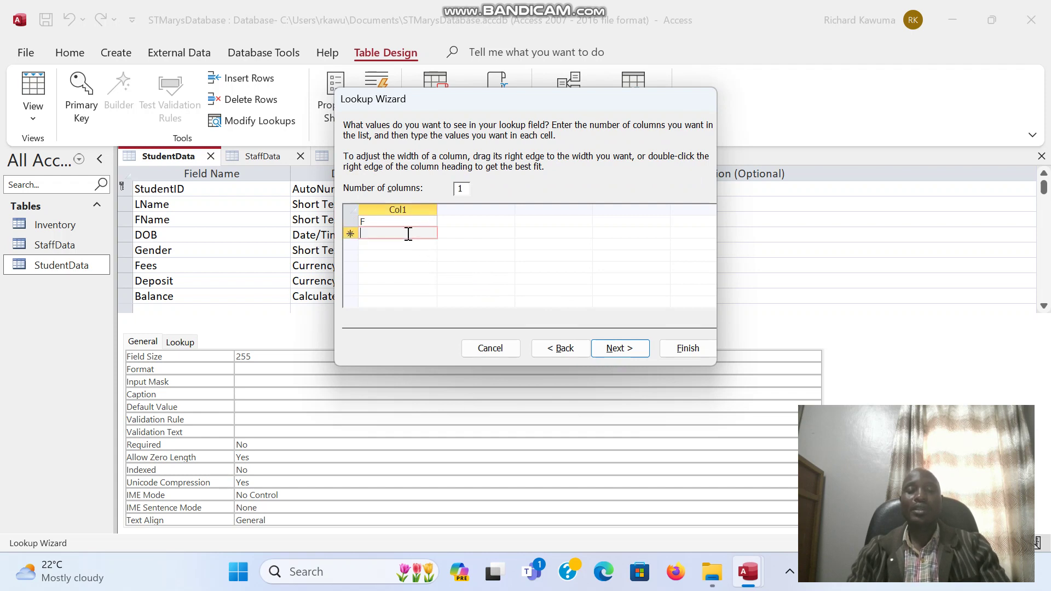
{"action": "type", "text": "M"}
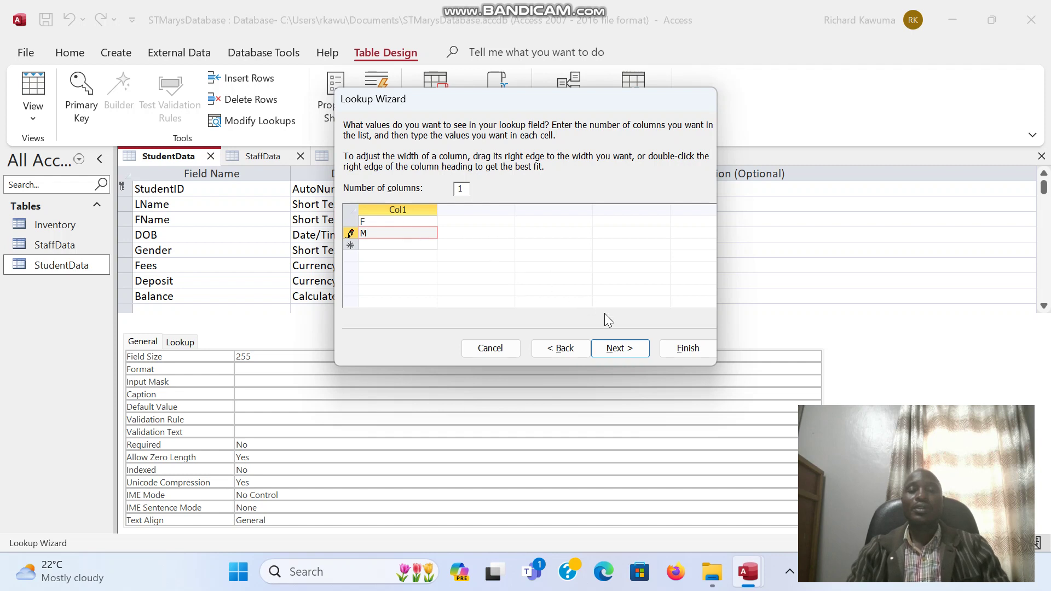
- Keep Gender as the lookup field's label, finish the Lookup Wizard and dismiss the resulting messages
{"action": "left_click", "coordinate": [615, 350]}
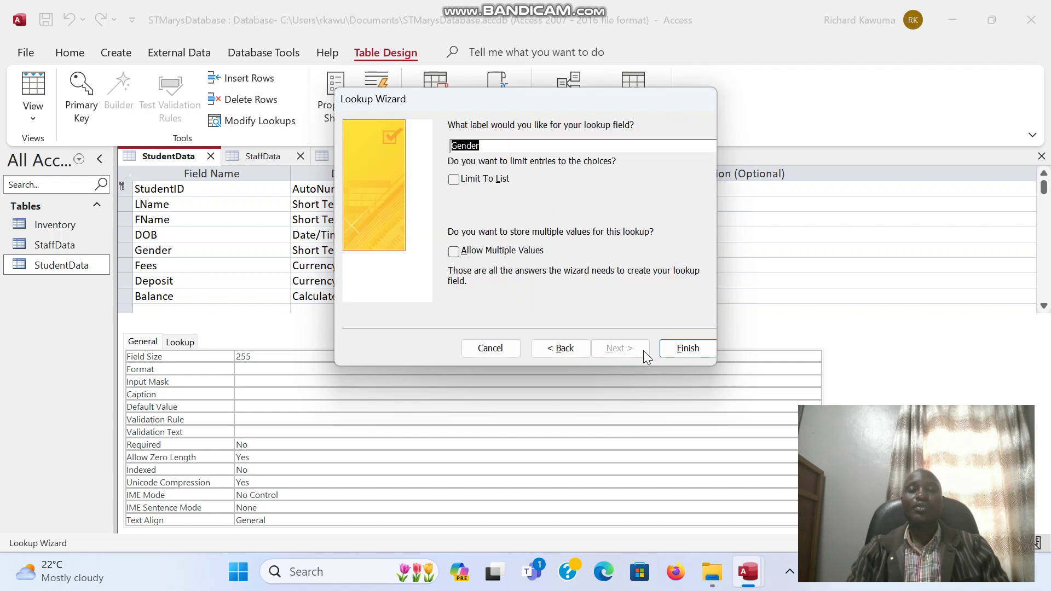
{"action": "left_click", "coordinate": [665, 347]}
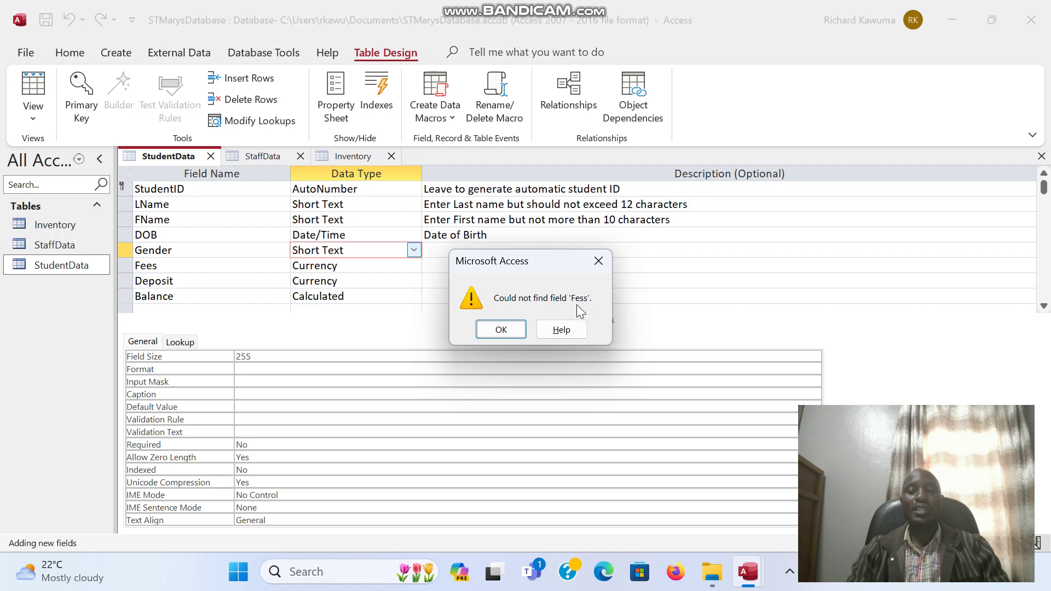
{"action": "left_click", "coordinate": [512, 329]}
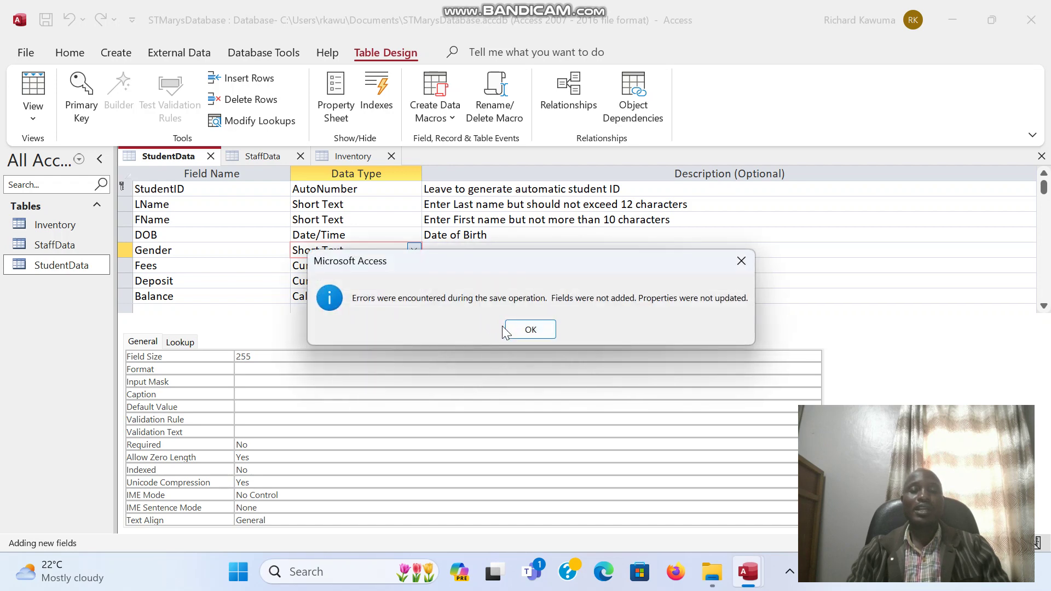
{"action": "left_click", "coordinate": [530, 329]}
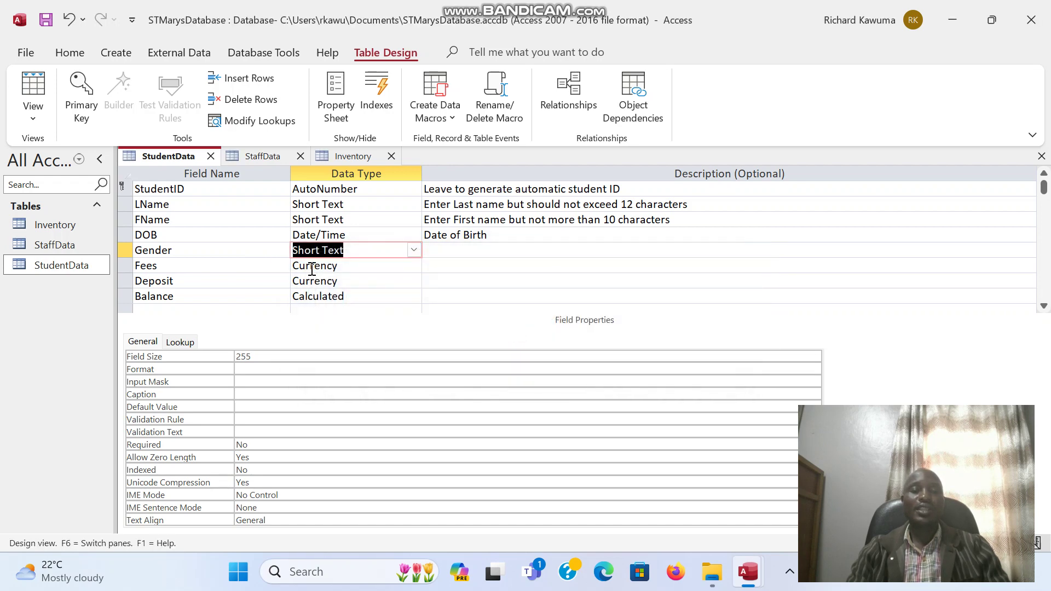
- Correct the Balance field's calculation expression to [Fees]-[Deposit] and save the table
{"action": "left_click", "coordinate": [323, 296]}
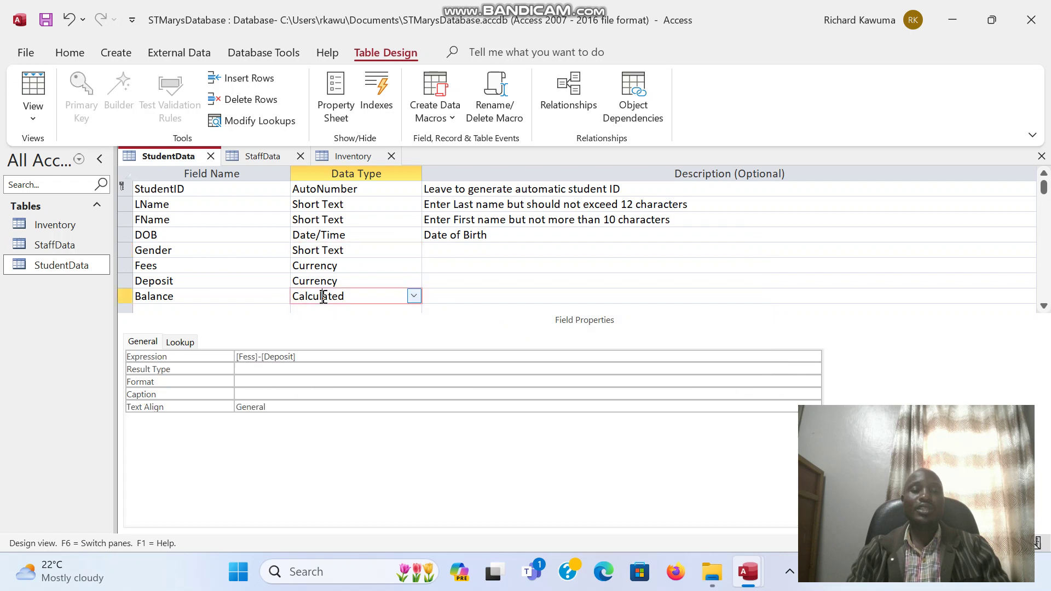
{"action": "left_click", "coordinate": [253, 357]}
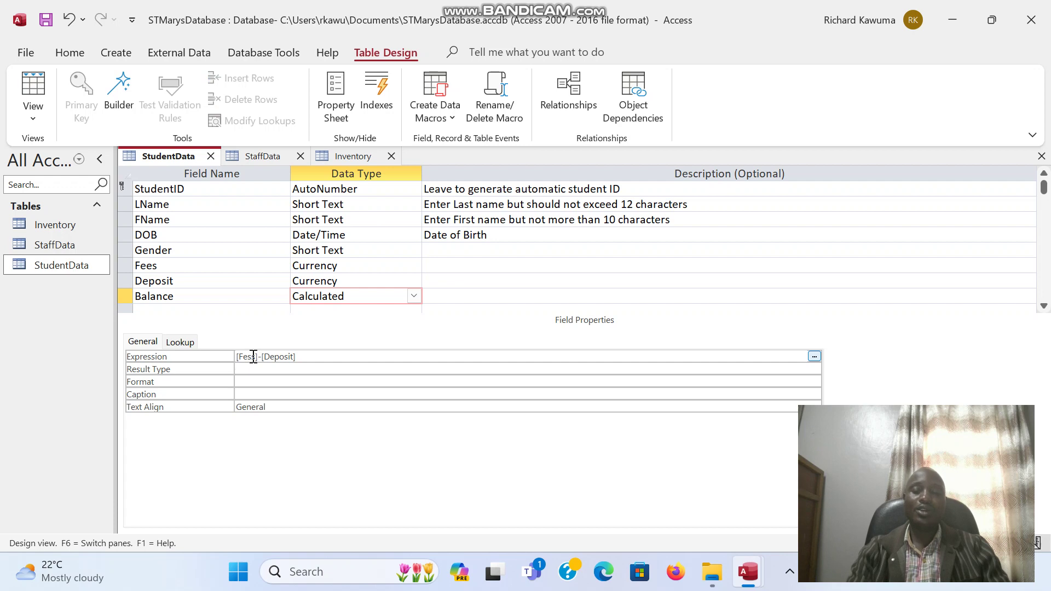
{"action": "key", "text": "BackSpace"}
{"action": "key", "text": "BackSpace"}
{"action": "type", "text": "es"}
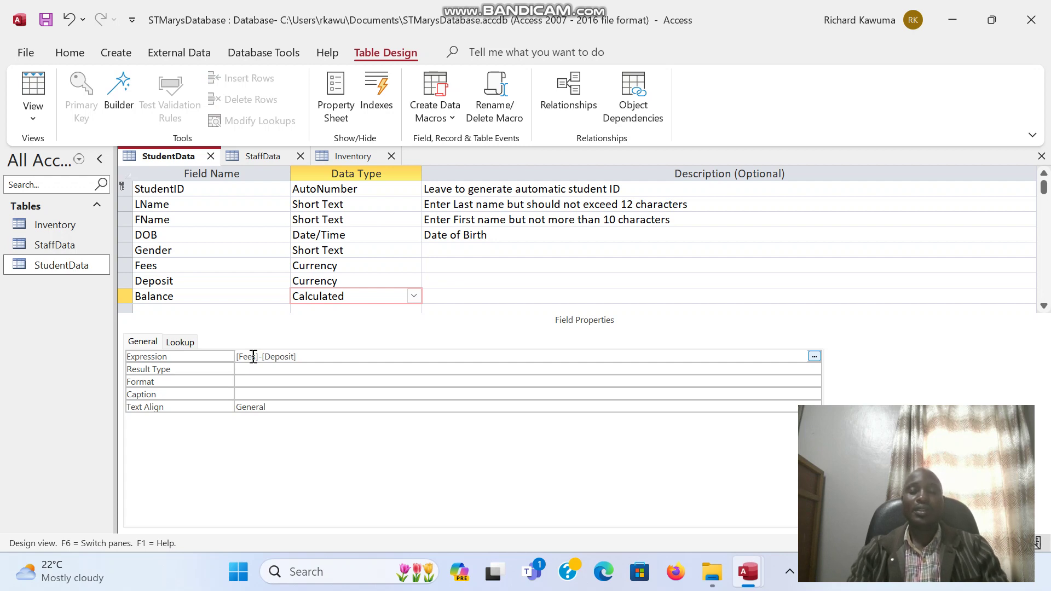
{"action": "key", "text": "Return"}
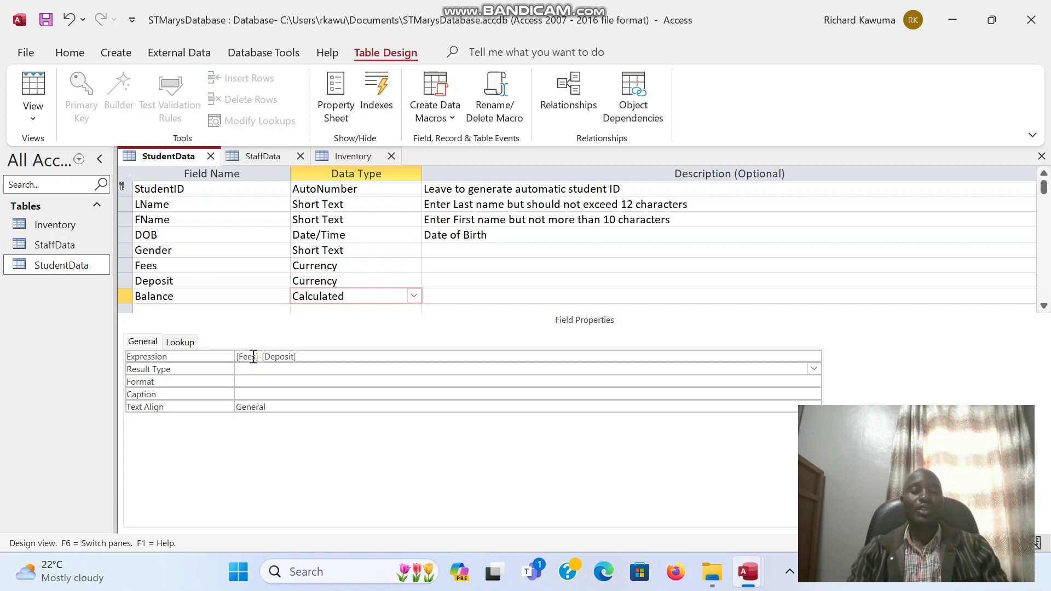
{"action": "key", "text": "ctrl+s"}
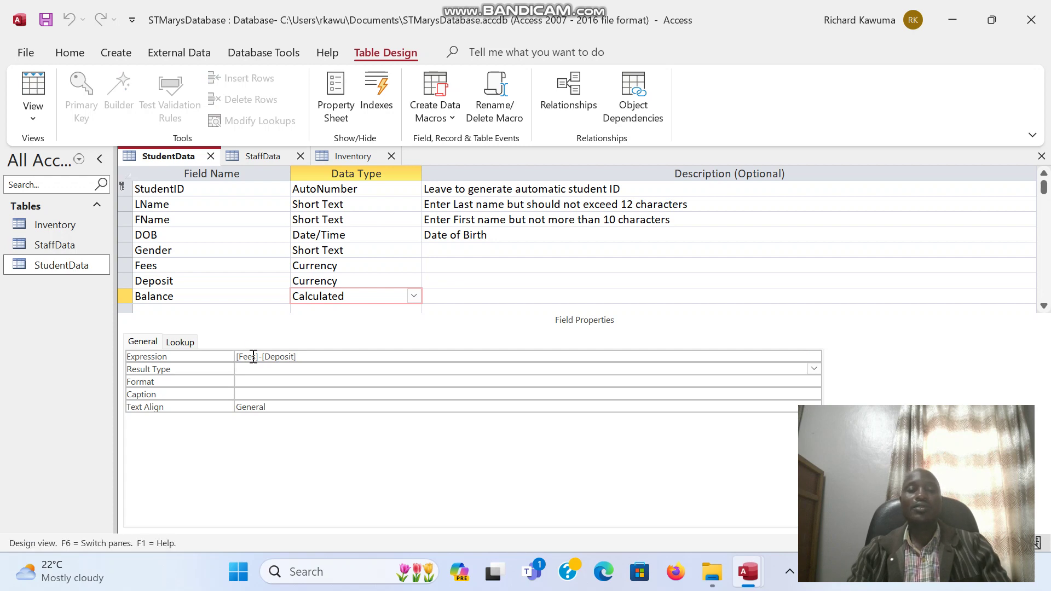
- Check the StudentData table's columns in Datasheet View, then return to Design View
{"action": "left_click", "coordinate": [42, 120]}
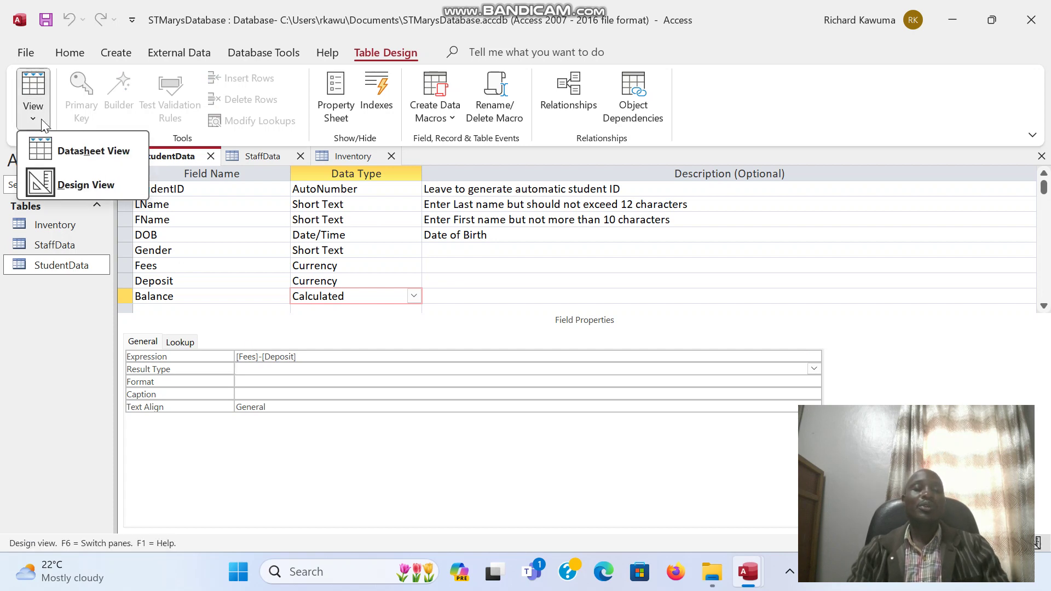
{"action": "left_click", "coordinate": [64, 153]}
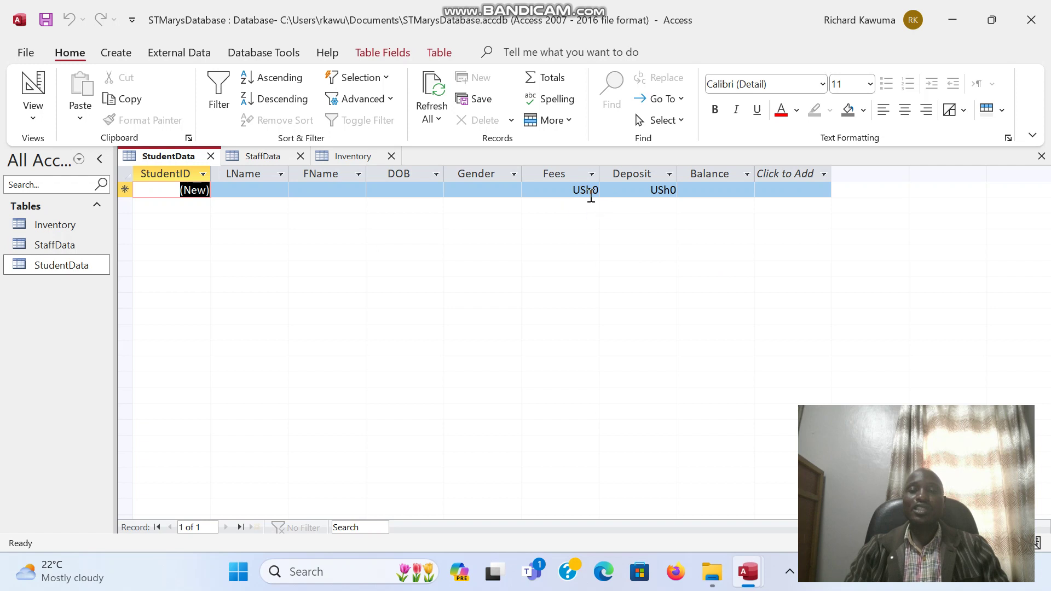
{"action": "left_click", "coordinate": [33, 112]}
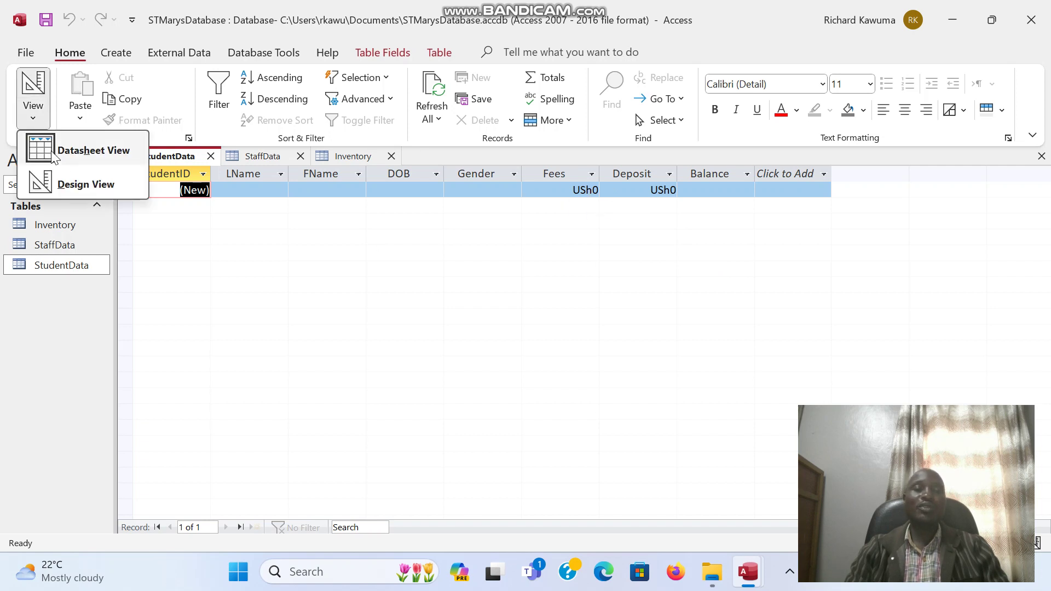
{"action": "left_click", "coordinate": [63, 185]}
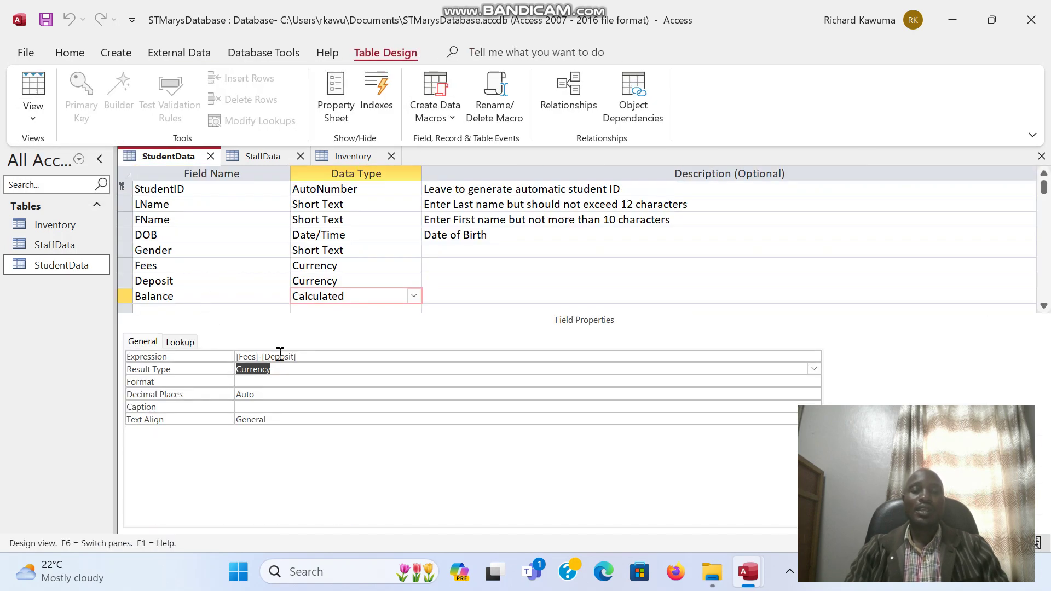
- Set the Fees field's format to UGX#,### and show the table in Datasheet View
{"action": "left_click", "coordinate": [309, 267]}
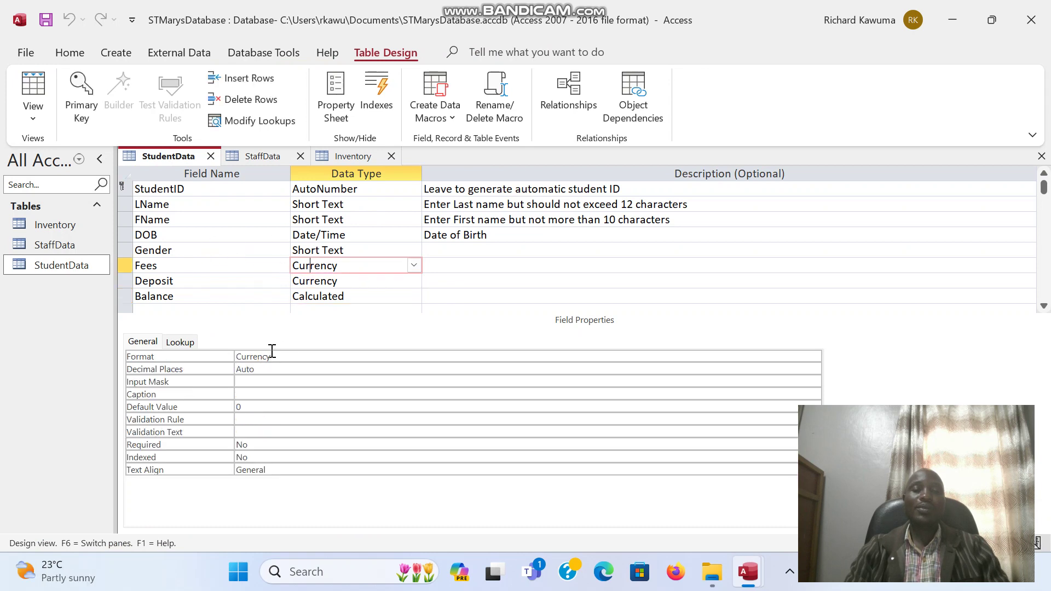
{"action": "left_click_drag", "start_coordinate": [272, 351], "coordinate": [230, 353]}
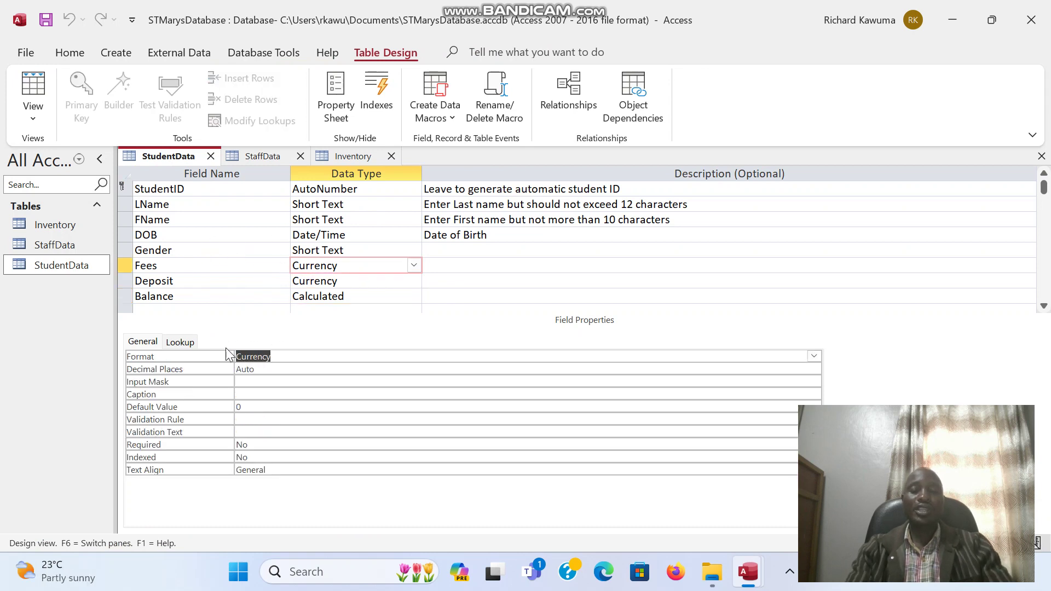
{"action": "type", "text": "UGX#,###"}
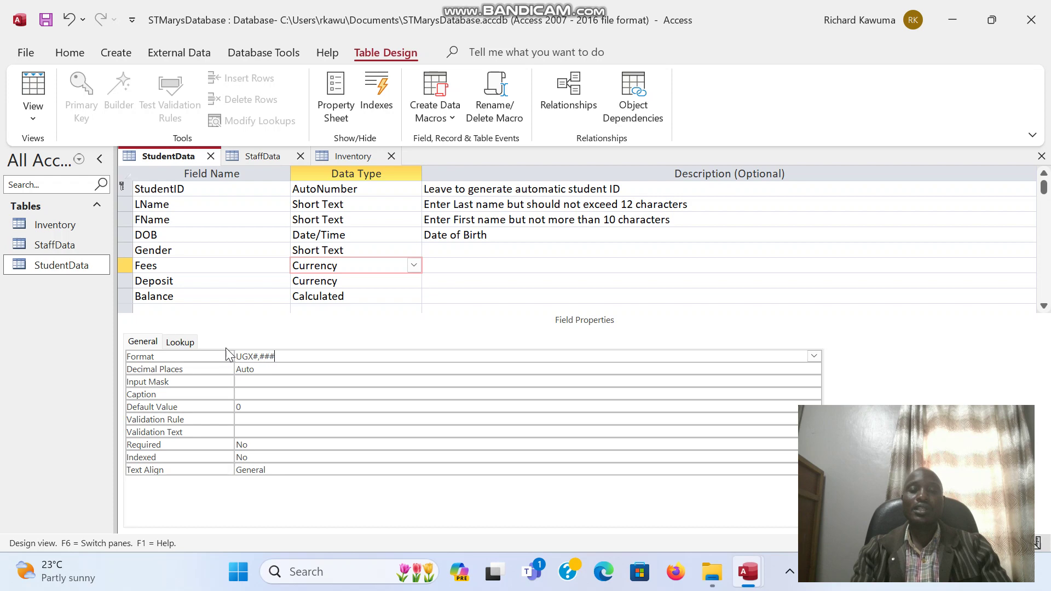
{"action": "key", "text": "Return"}
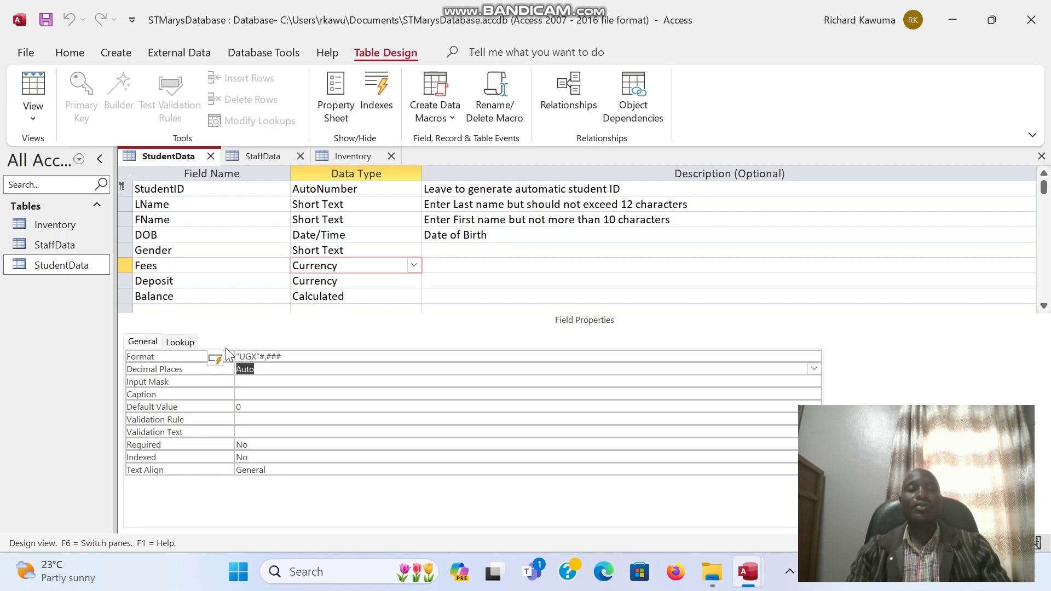
{"action": "left_click", "coordinate": [33, 115]}
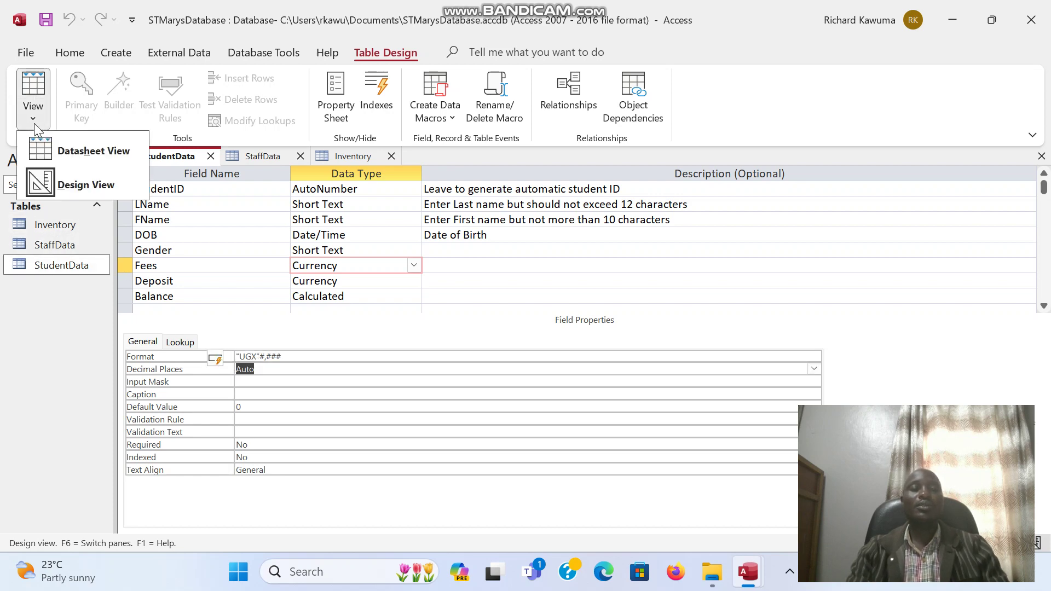
{"action": "left_click", "coordinate": [54, 151]}
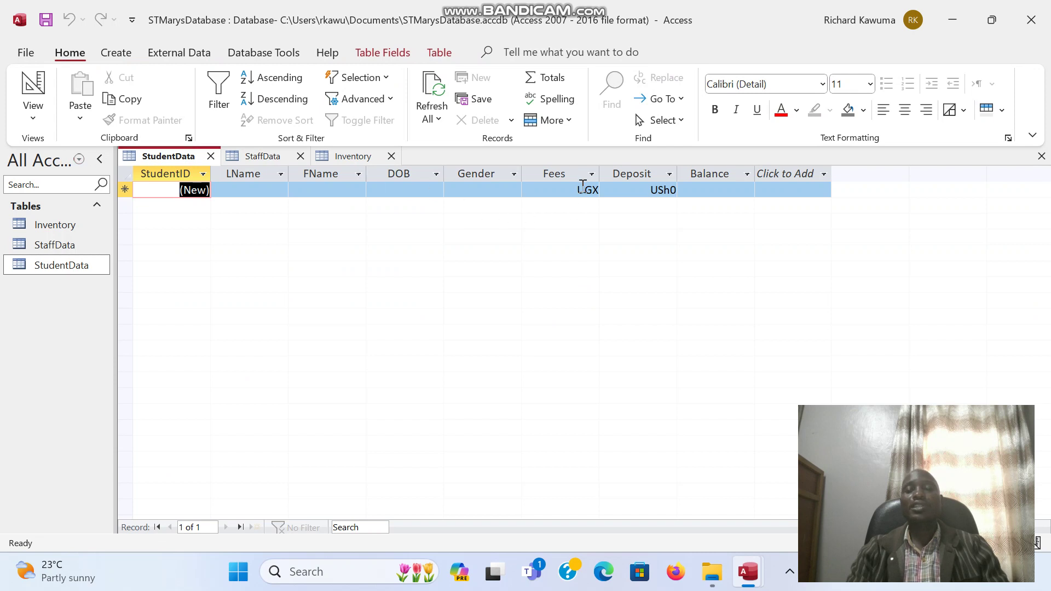